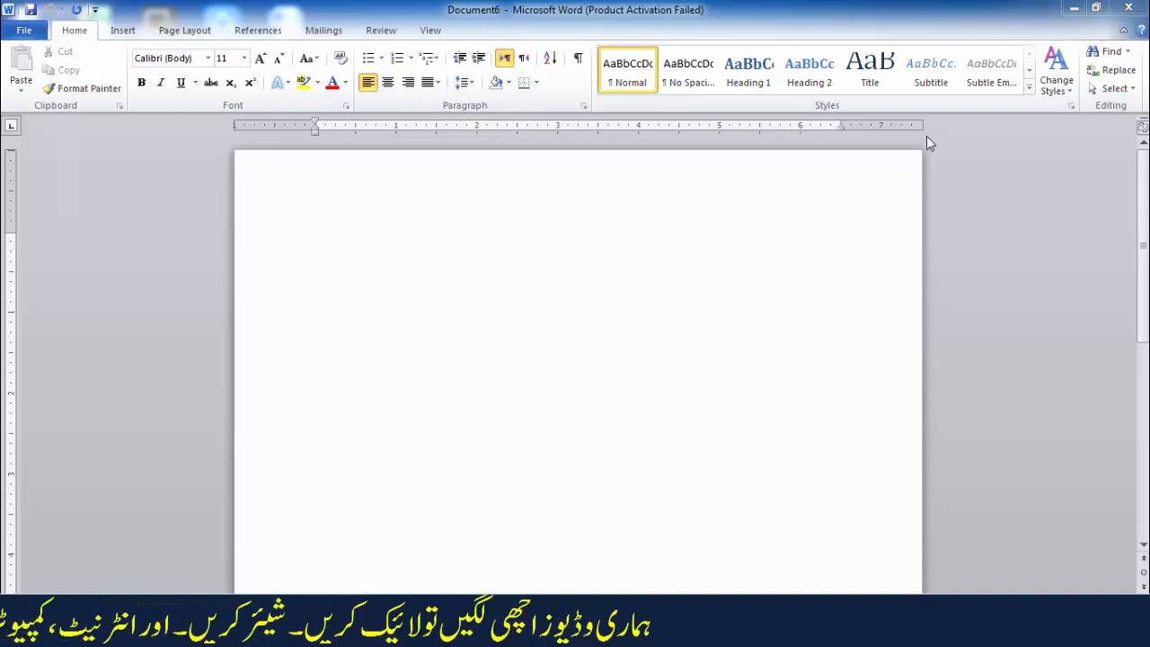
Start an envelope with the delivery address fsdfjlsdjflsdd and the return address sdfsdgsdg.
left_click(329, 33)
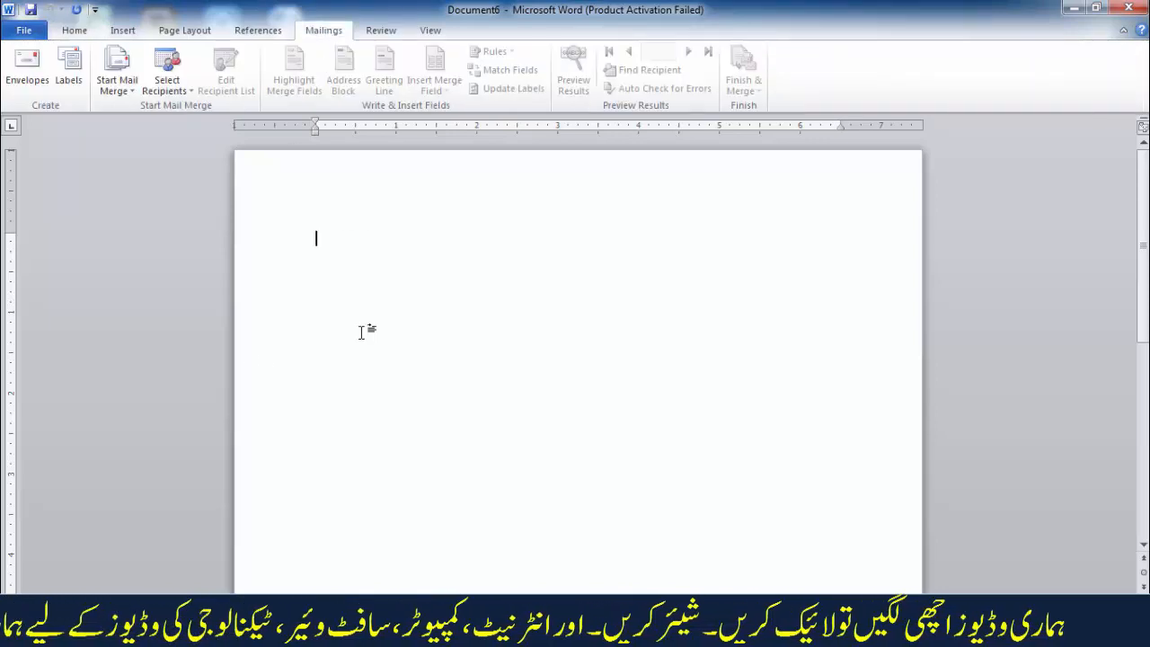
left_click(45, 82)
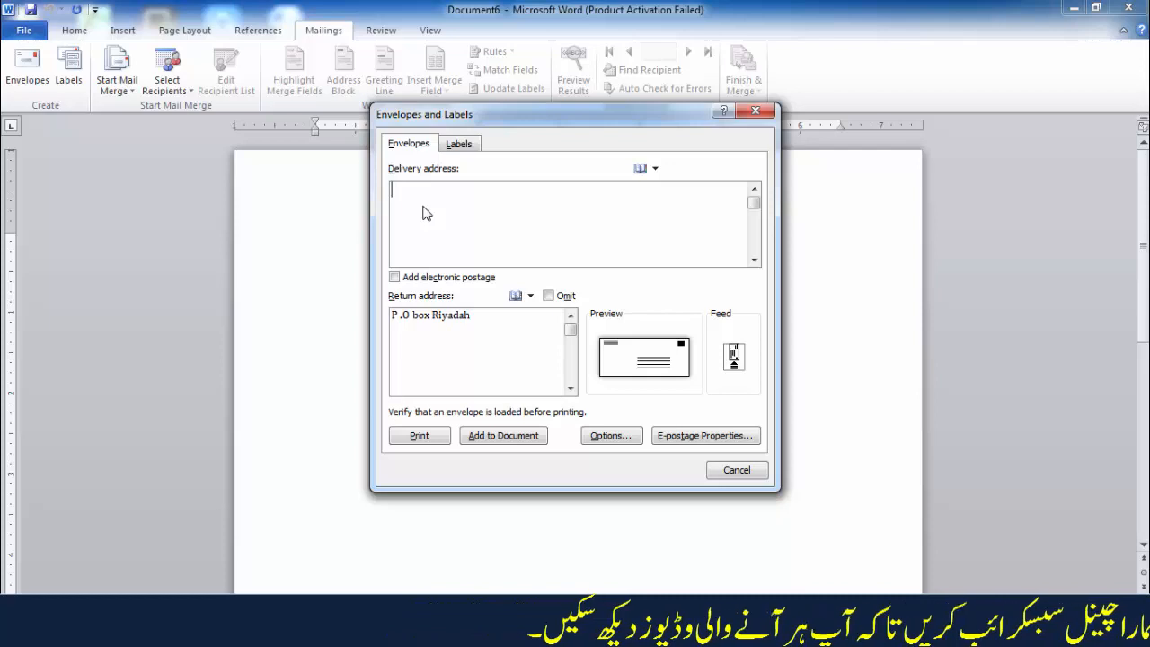
type("fsdfjlsdjflsdd")
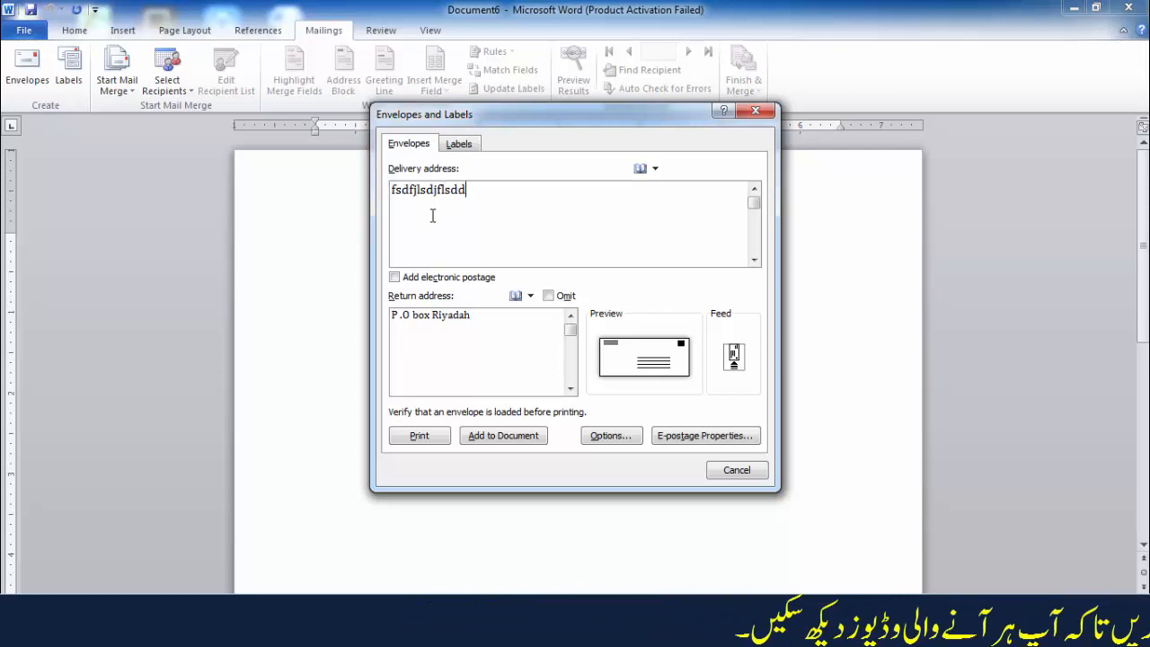
triple_click(485, 323)
type("sdfsdgsdg")
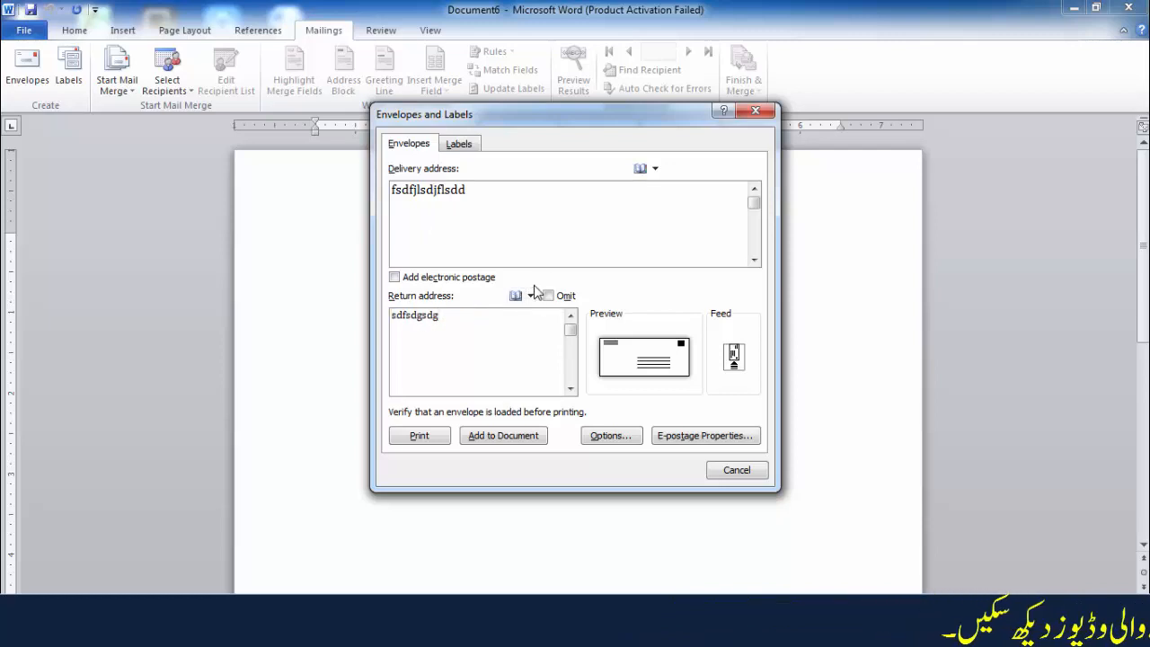
Review the envelope size and printing feed options, and accept the existing settings.
left_click(620, 435)
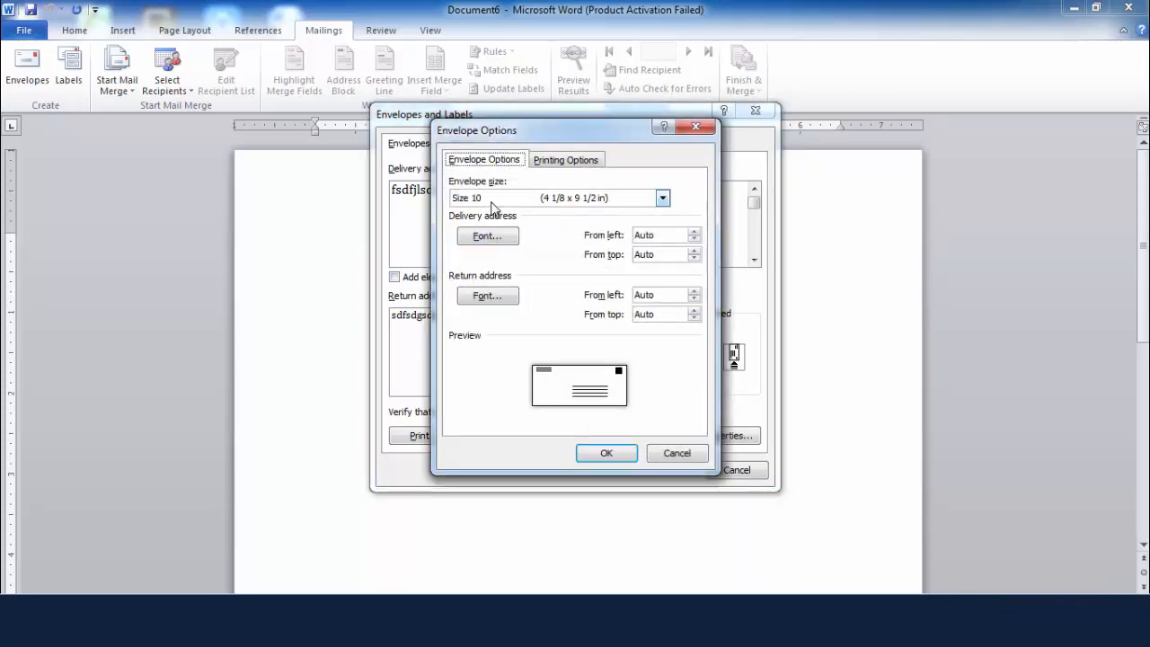
left_click(543, 165)
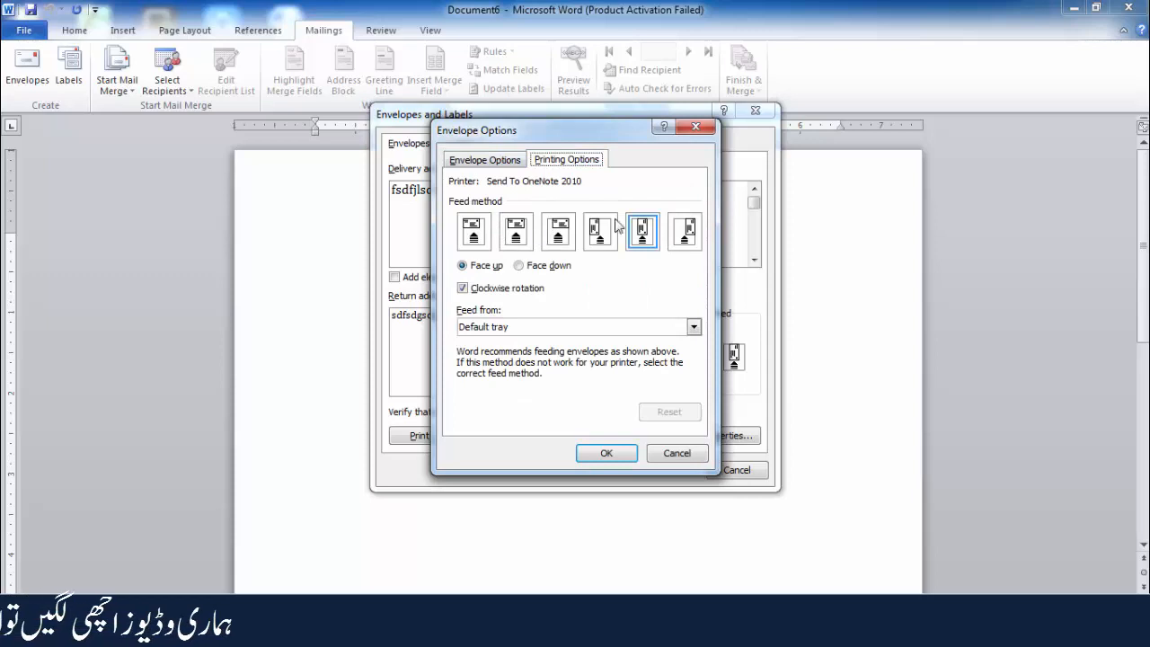
left_click(485, 161)
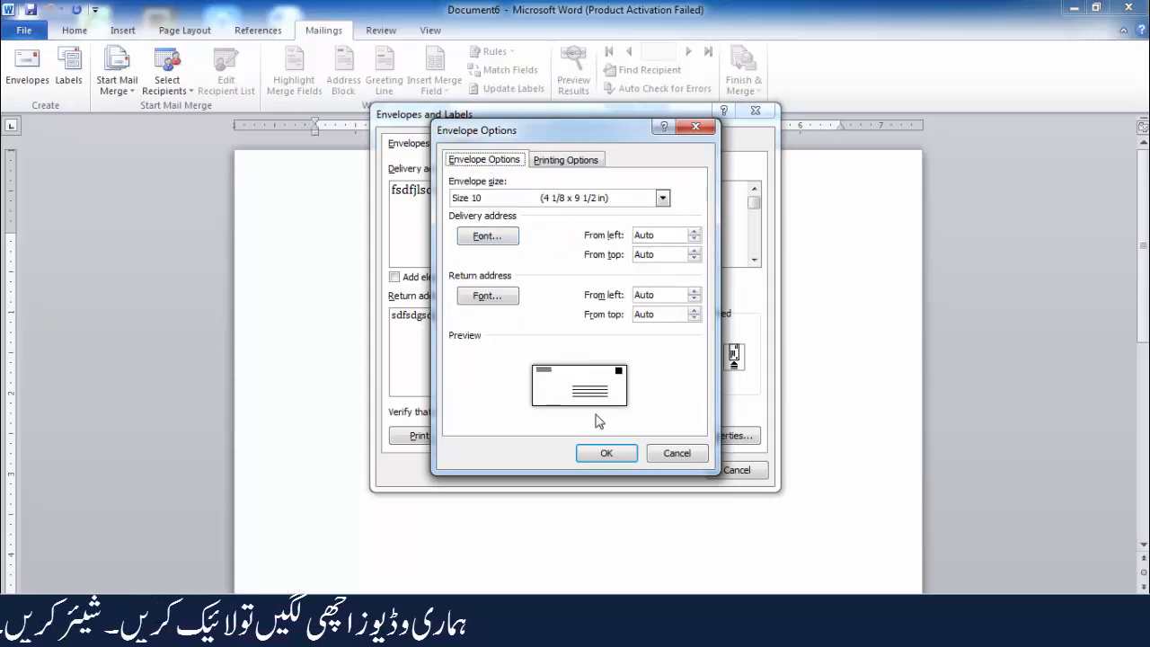
left_click(608, 452)
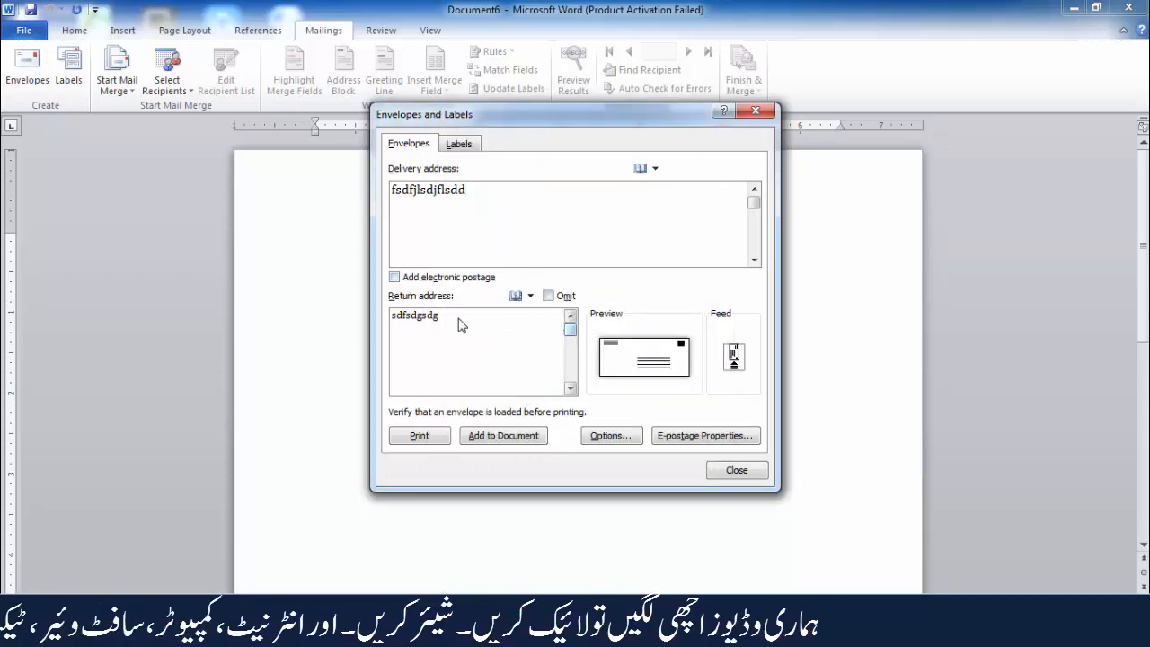
Add the envelope to the document, saving the new return address as the default, and place the cursor in the delivery address area.
left_click(496, 438)
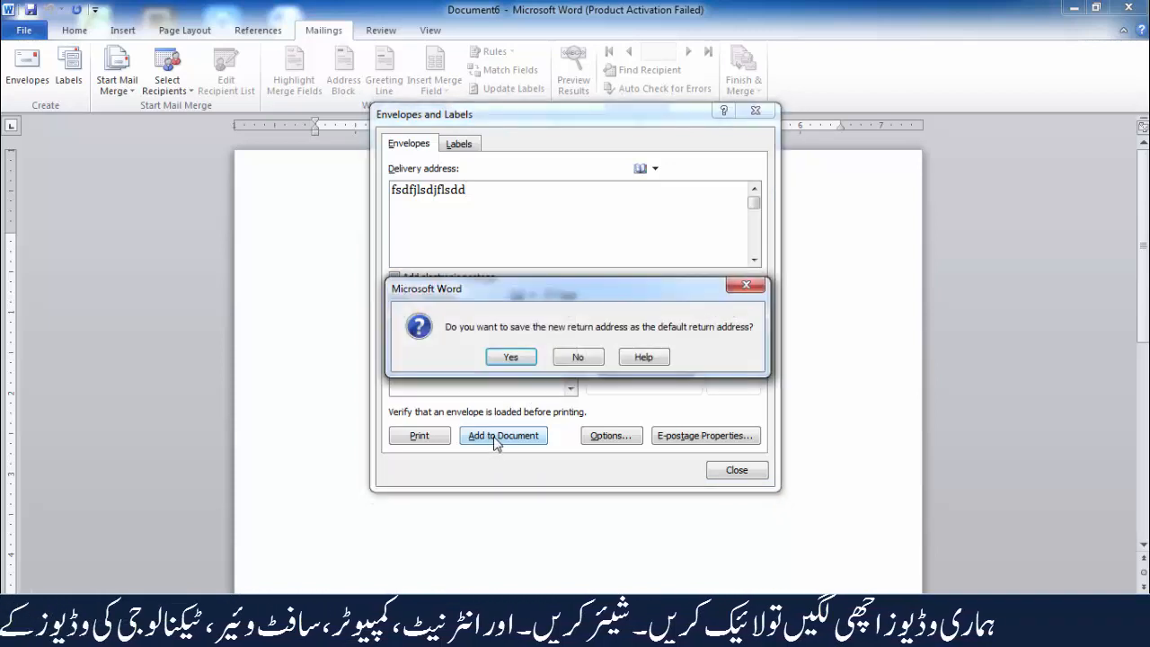
left_click(515, 360)
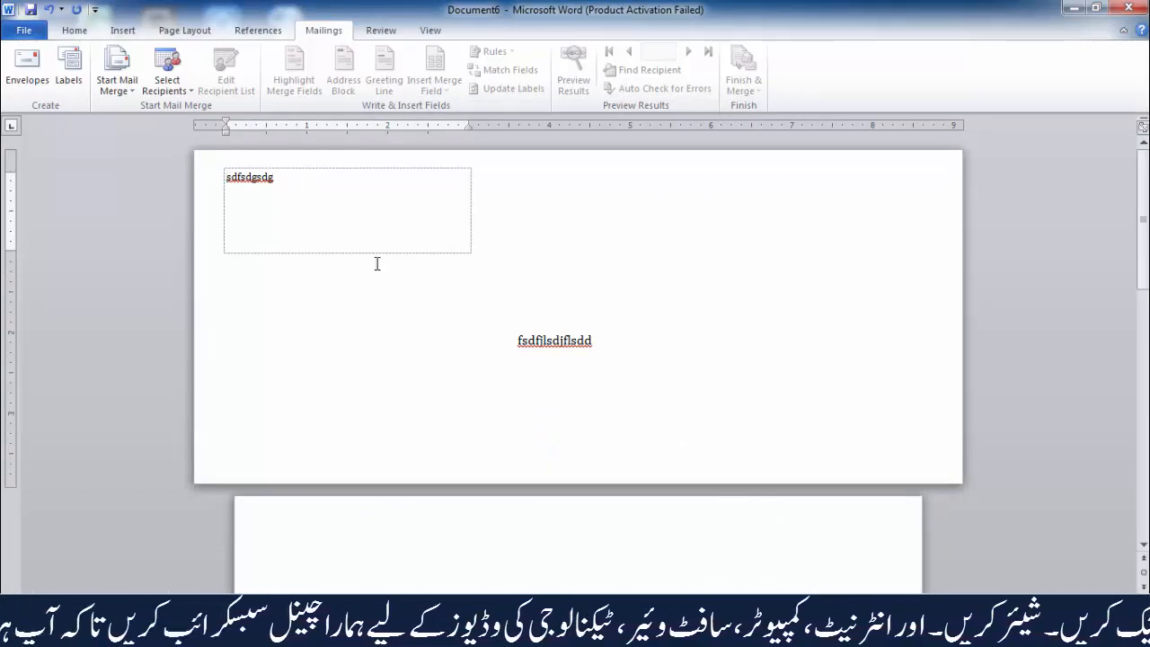
left_click(659, 353)
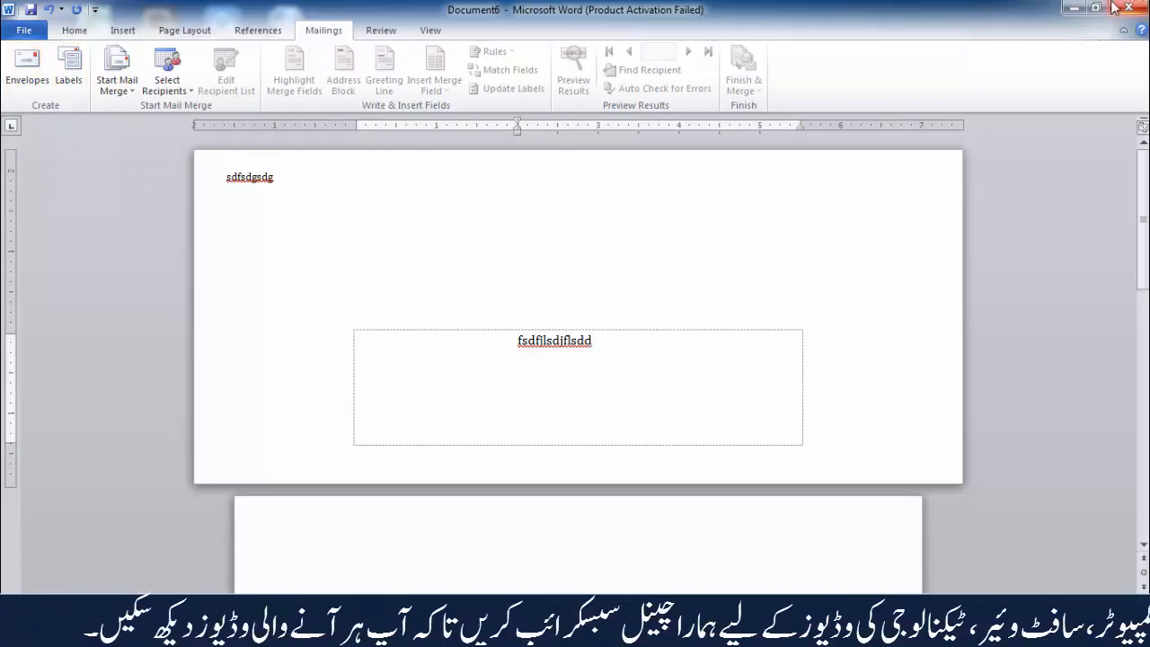
left_click(24, 29)
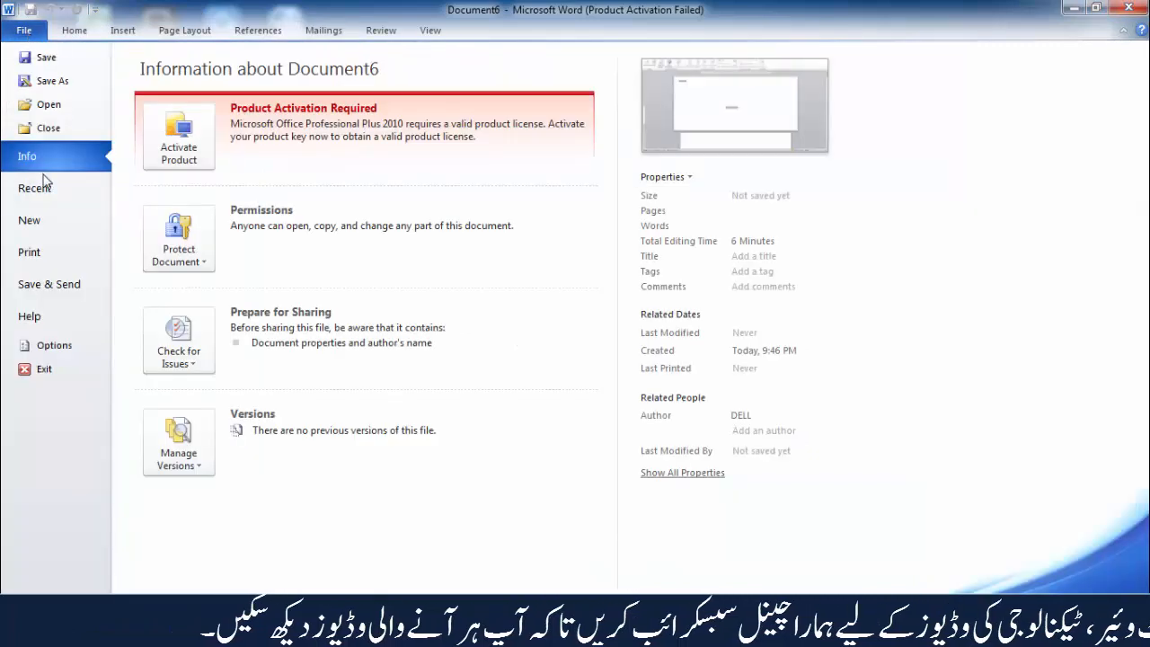
left_click(74, 31)
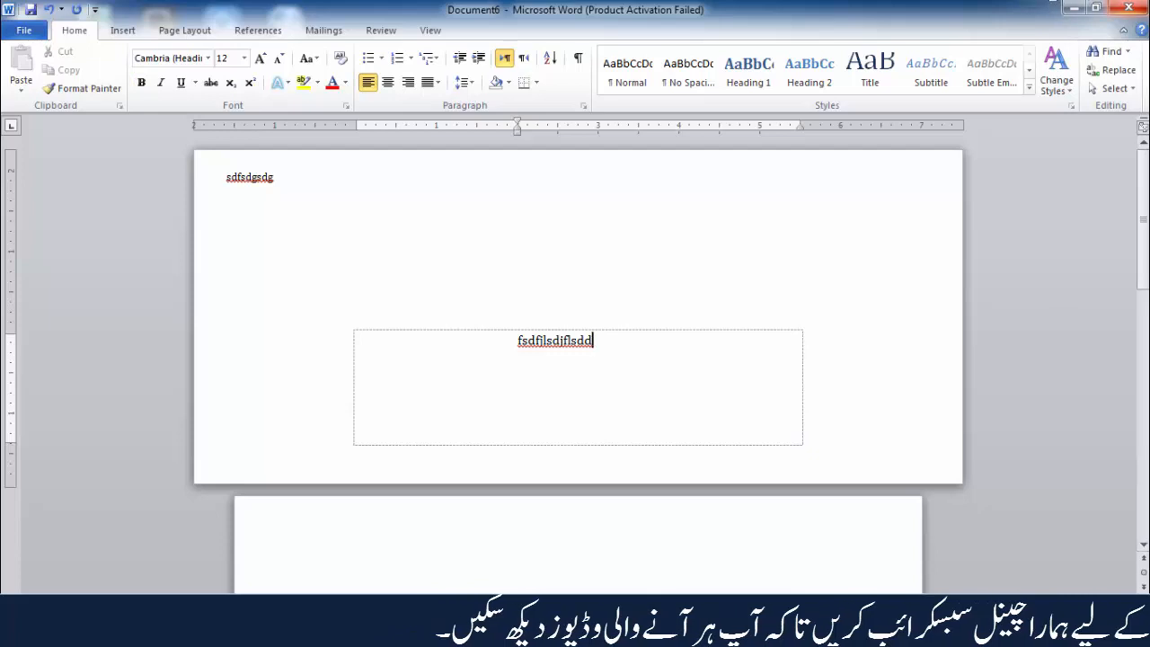
left_click(323, 30)
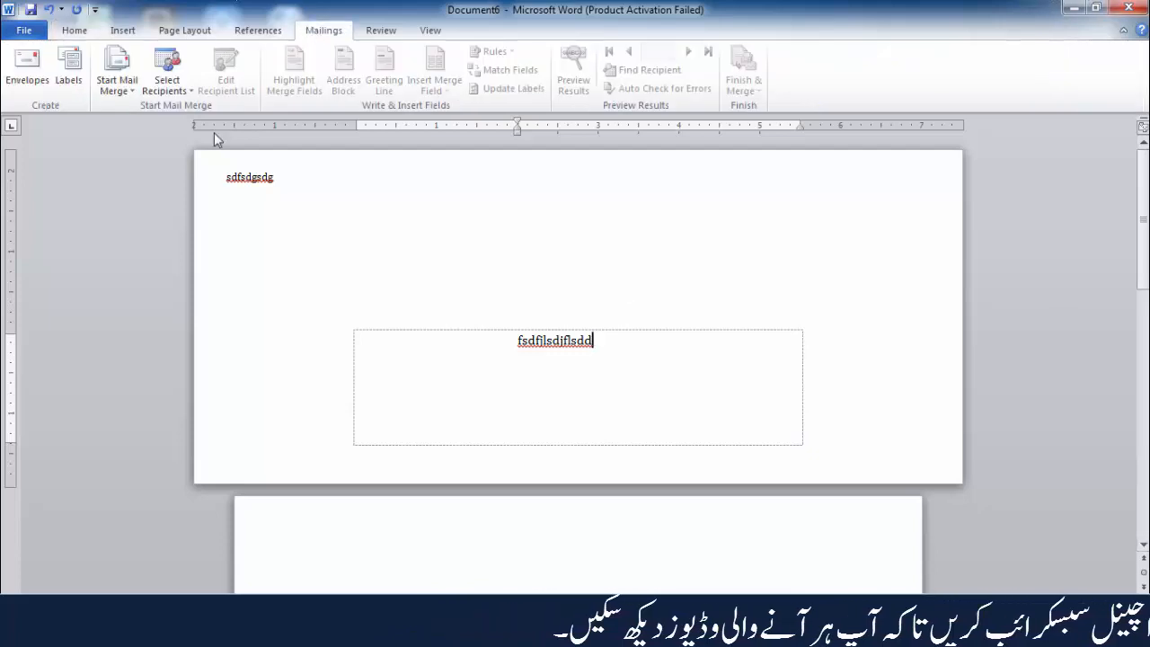
left_click(69, 70)
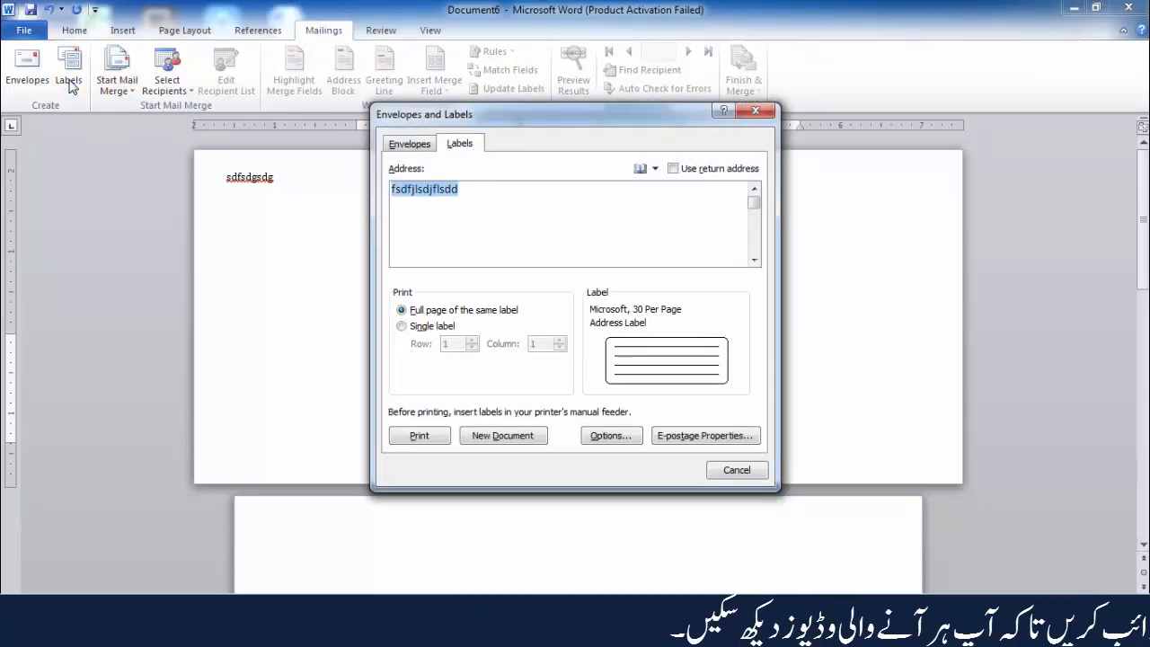
left_click(755, 110)
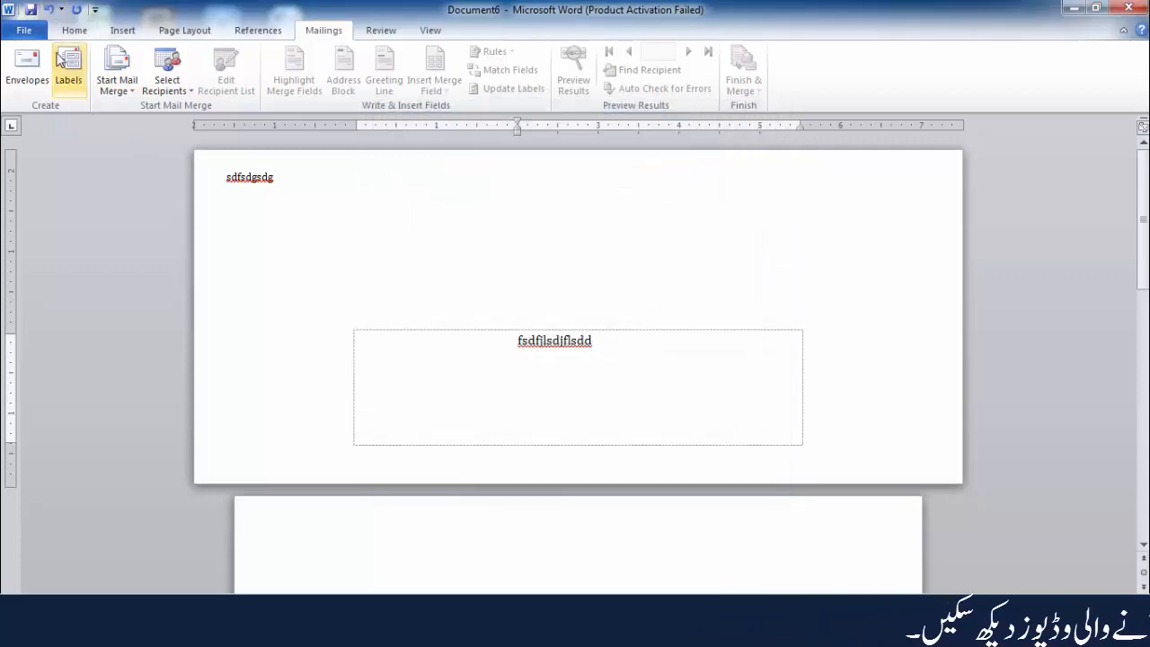
Create a new blank document.
left_click(36, 33)
left_click(57, 225)
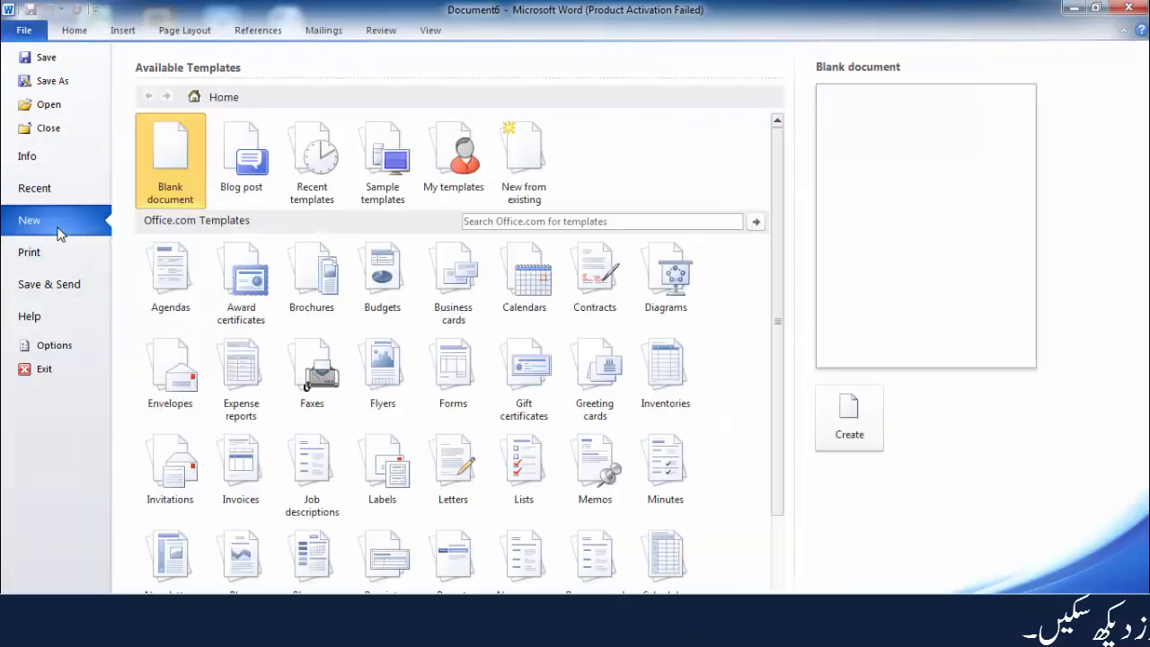
left_click(867, 435)
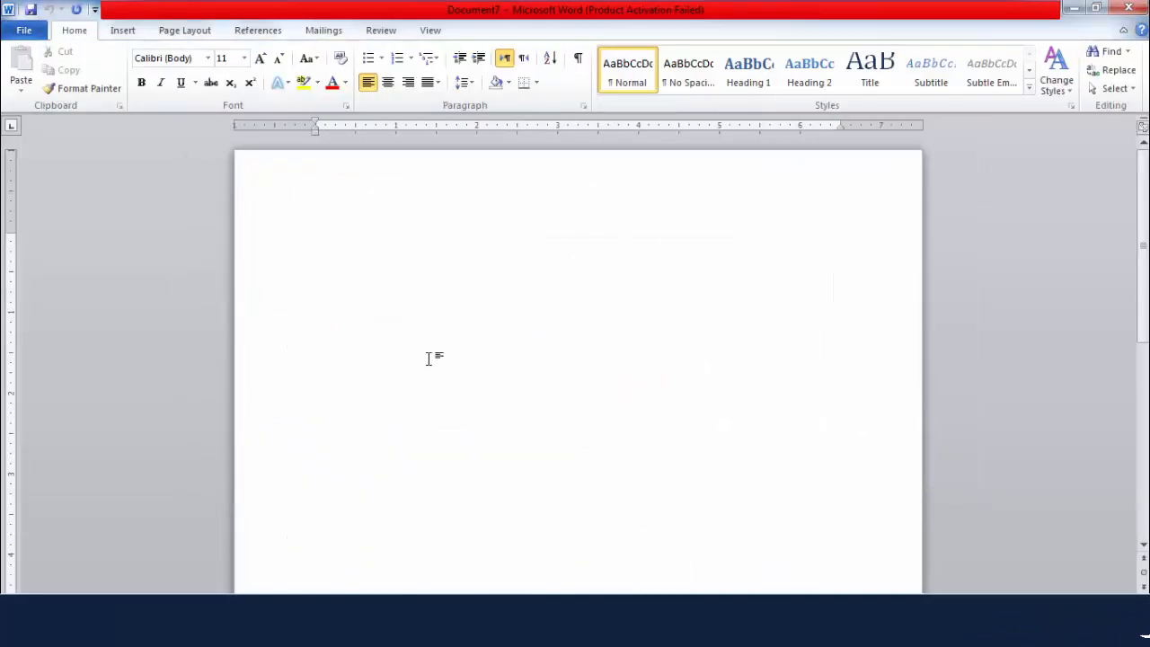
Enter Class:1 as the label text and choose the Microsoft 30 Per Page address label, 2.63" high and 1" wide.
left_click(330, 31)
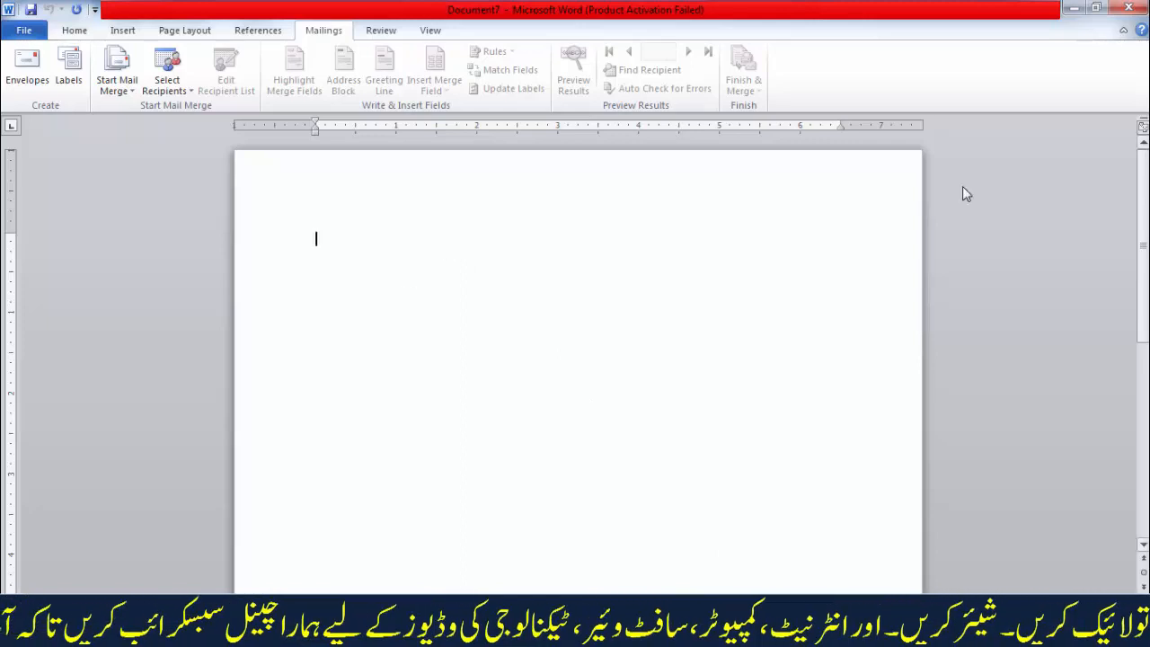
left_click(67, 74)
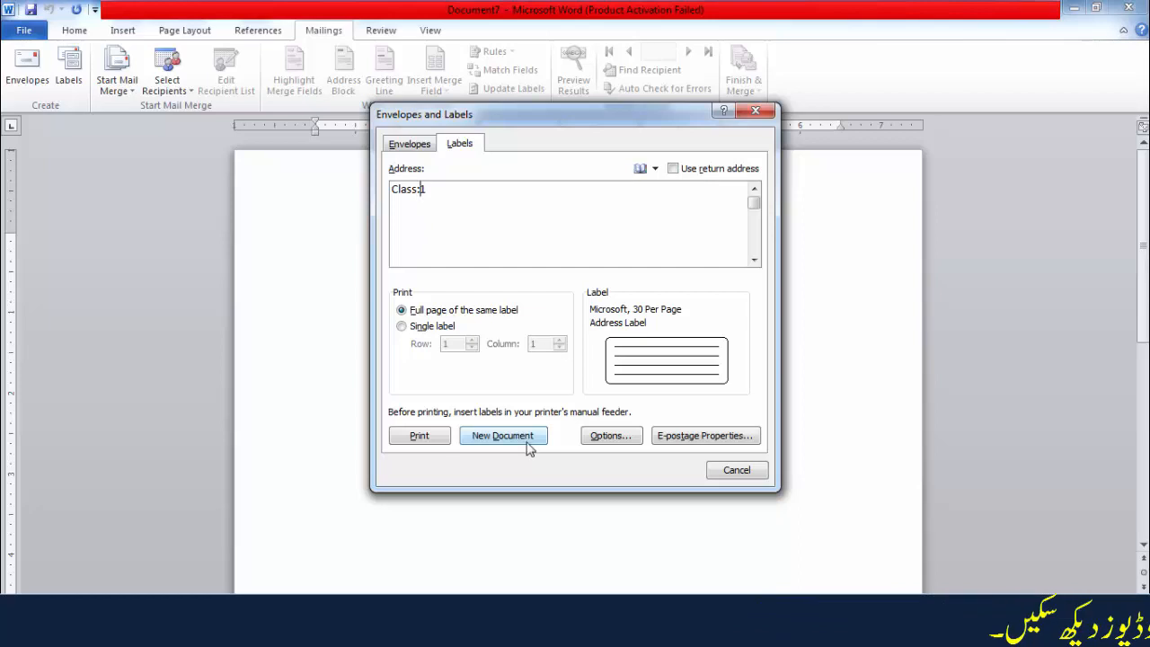
left_click(611, 437)
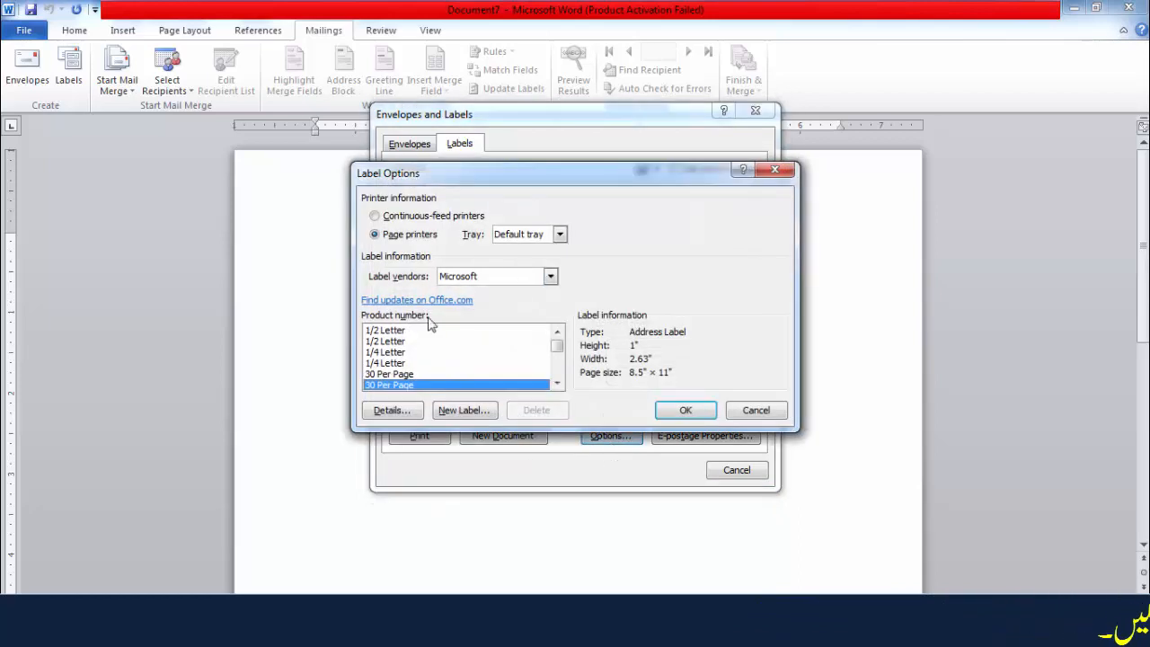
left_click(390, 376)
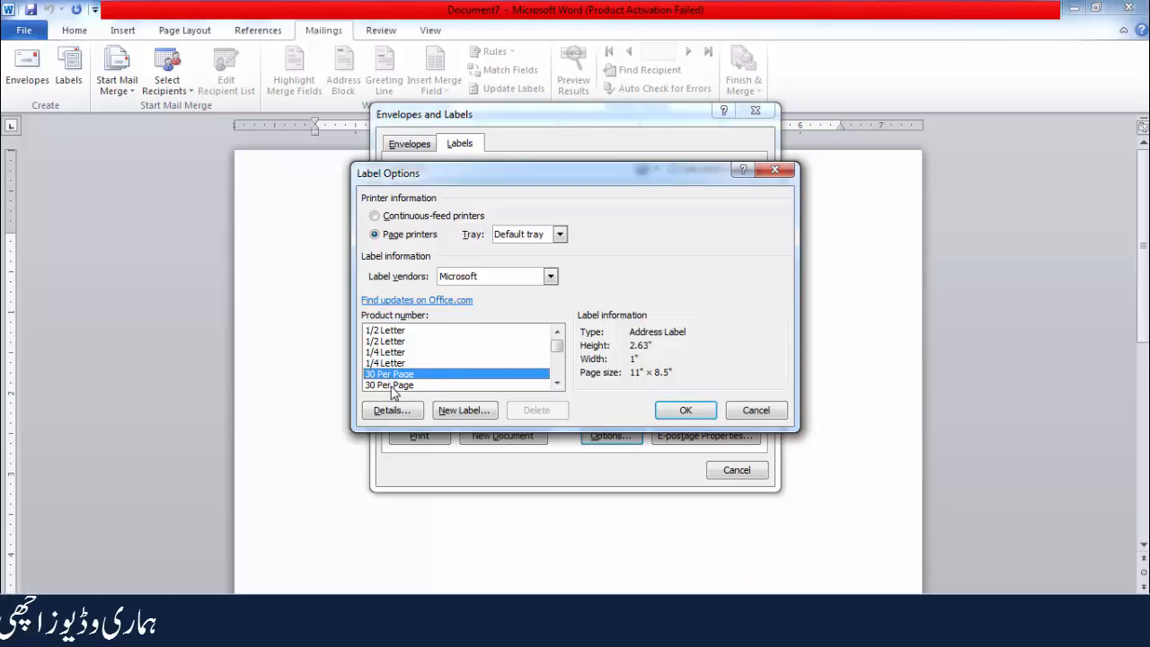
left_click(392, 385)
left_click(392, 374)
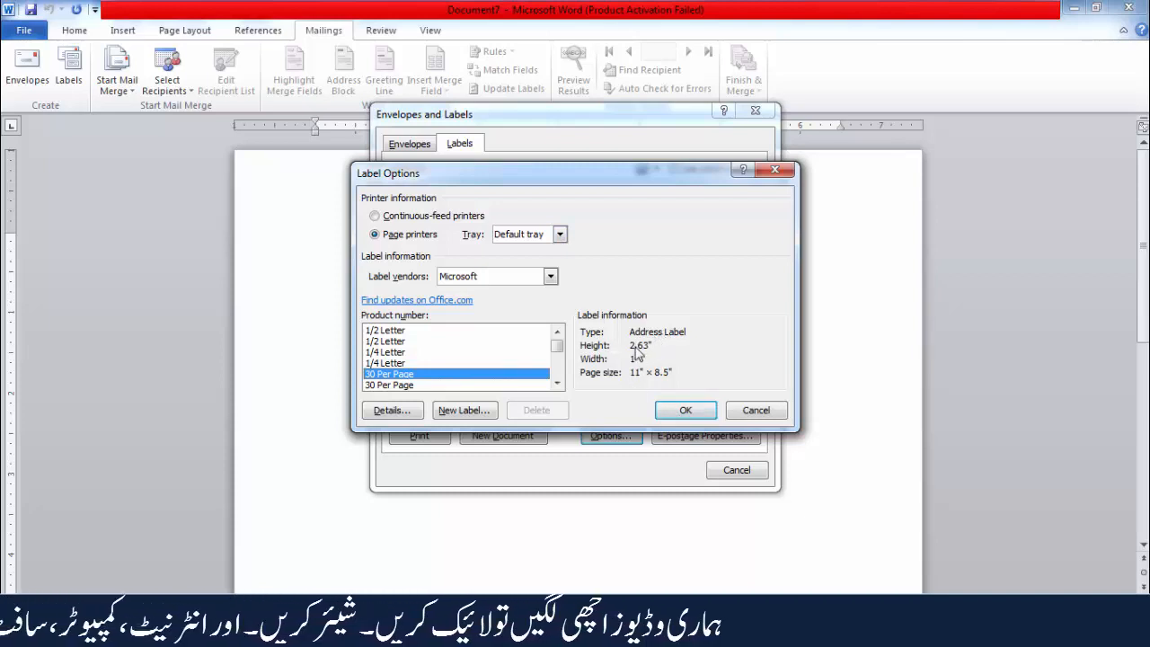
left_click(684, 411)
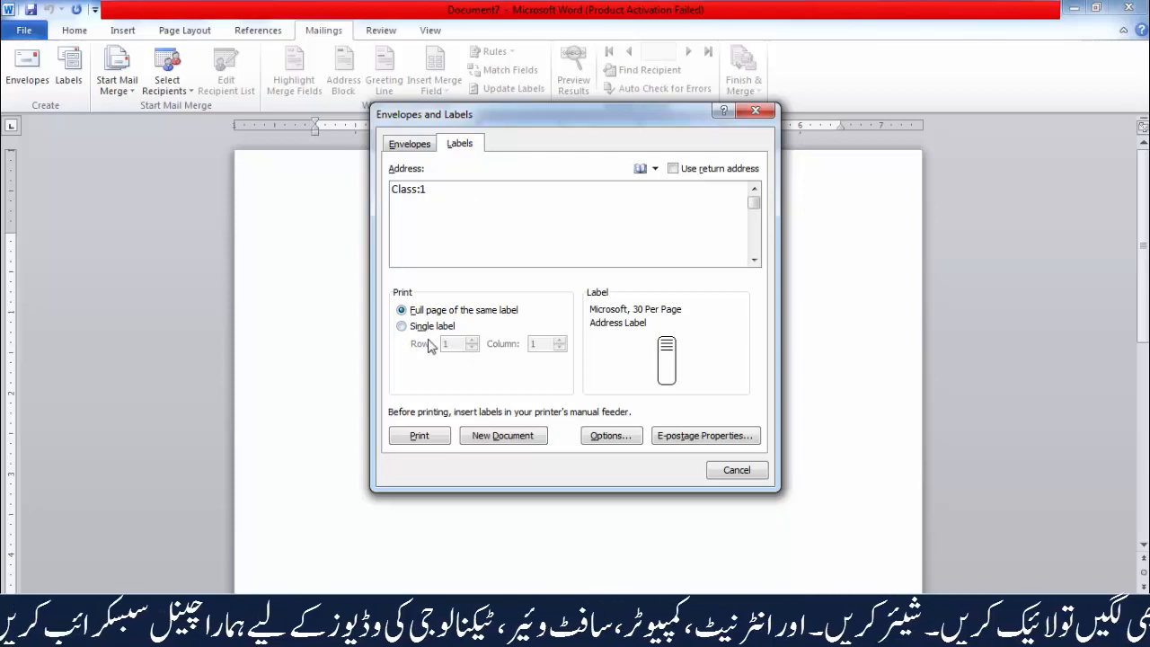
Generate a full page of the same label in a new document and look over the page.
left_click(501, 436)
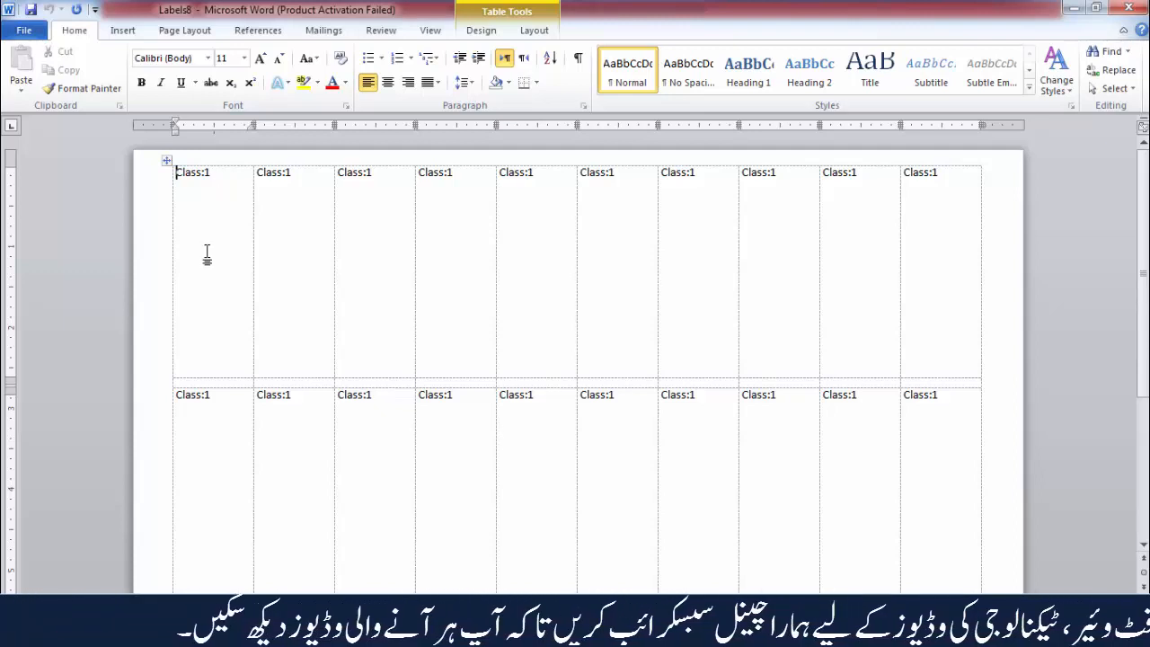
scroll(206, 255, "down", 7)
scroll(207, 255, "up", 6)
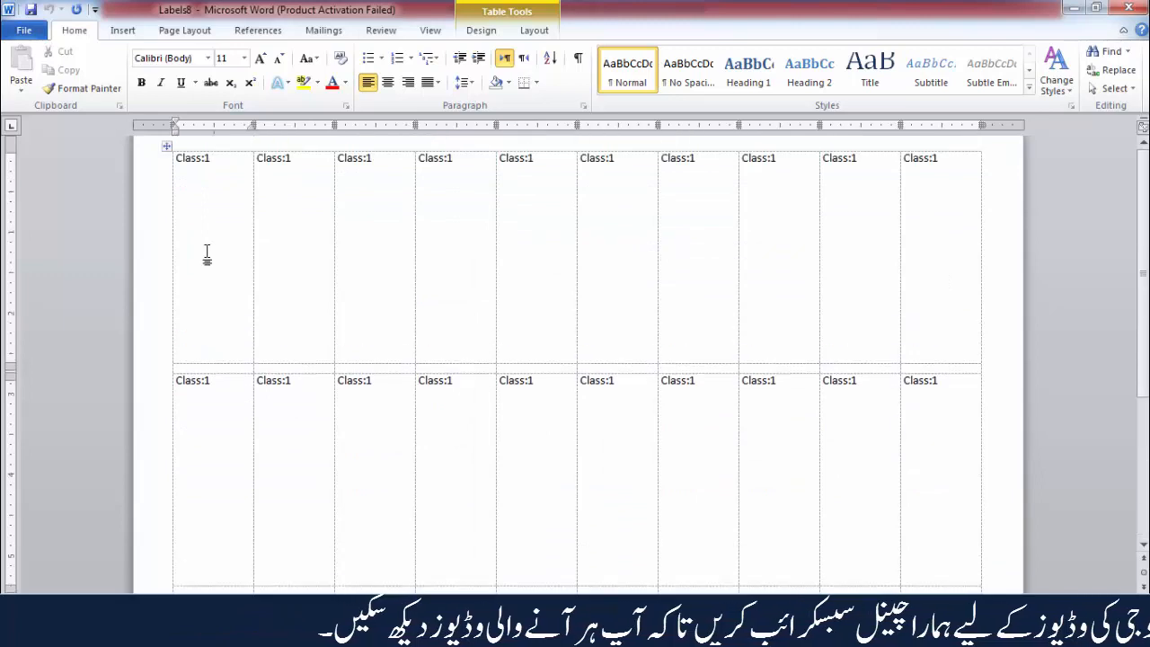
scroll(206, 255, "up", 1)
double_click(193, 176)
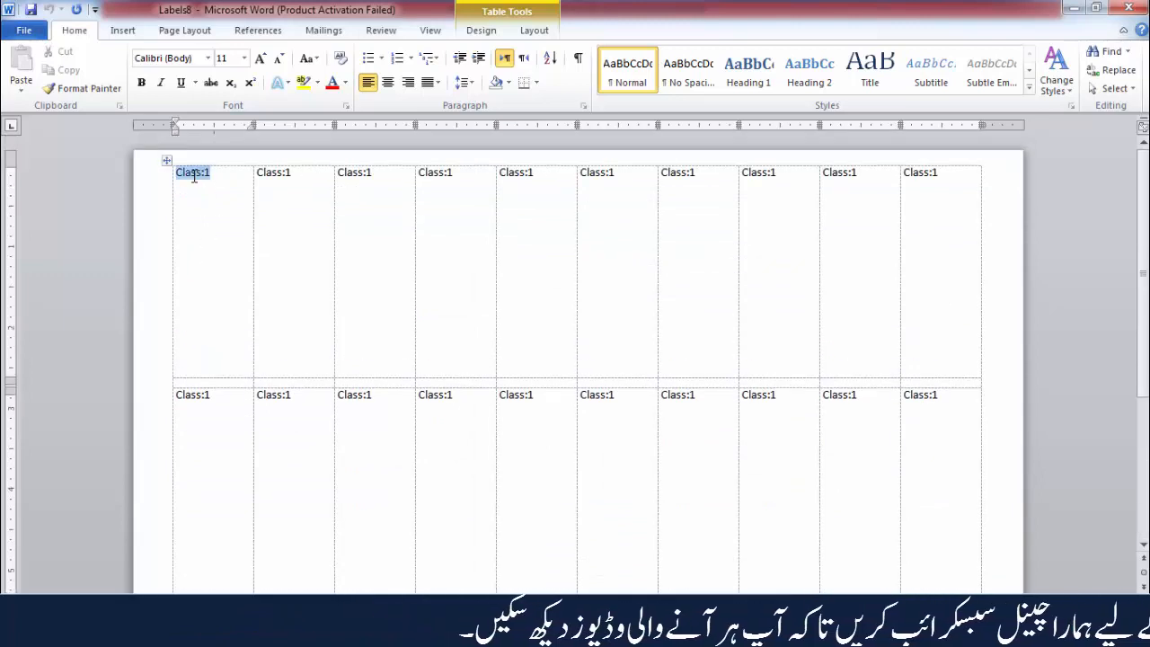
right_click(194, 169)
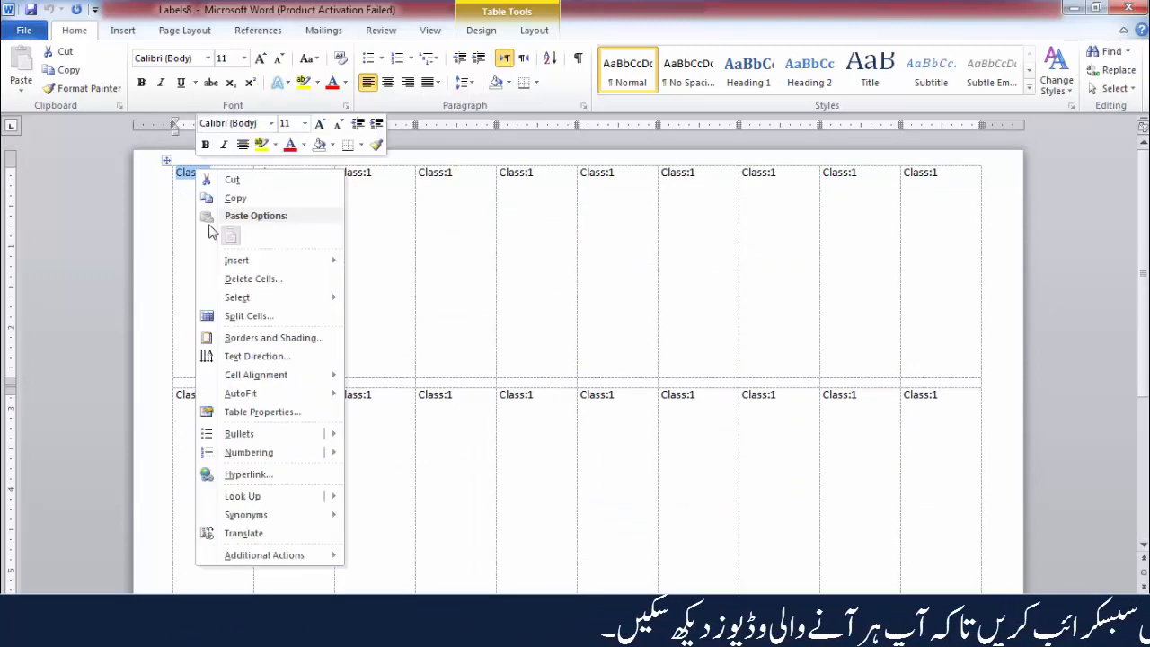
key("Escape")
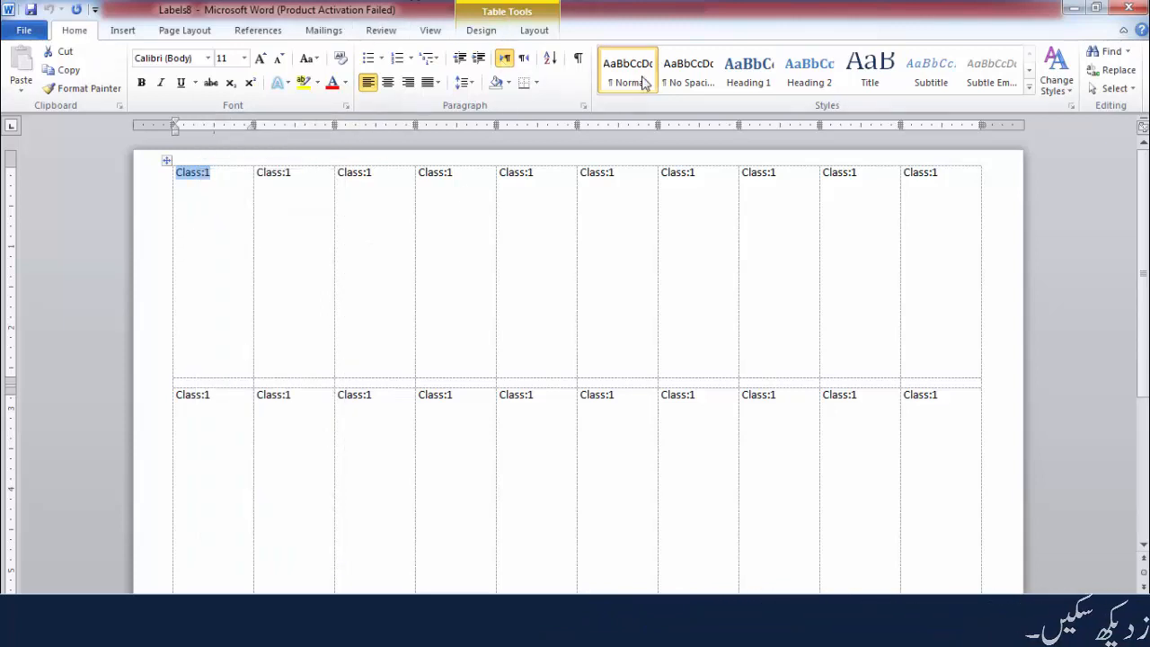
left_click(322, 38)
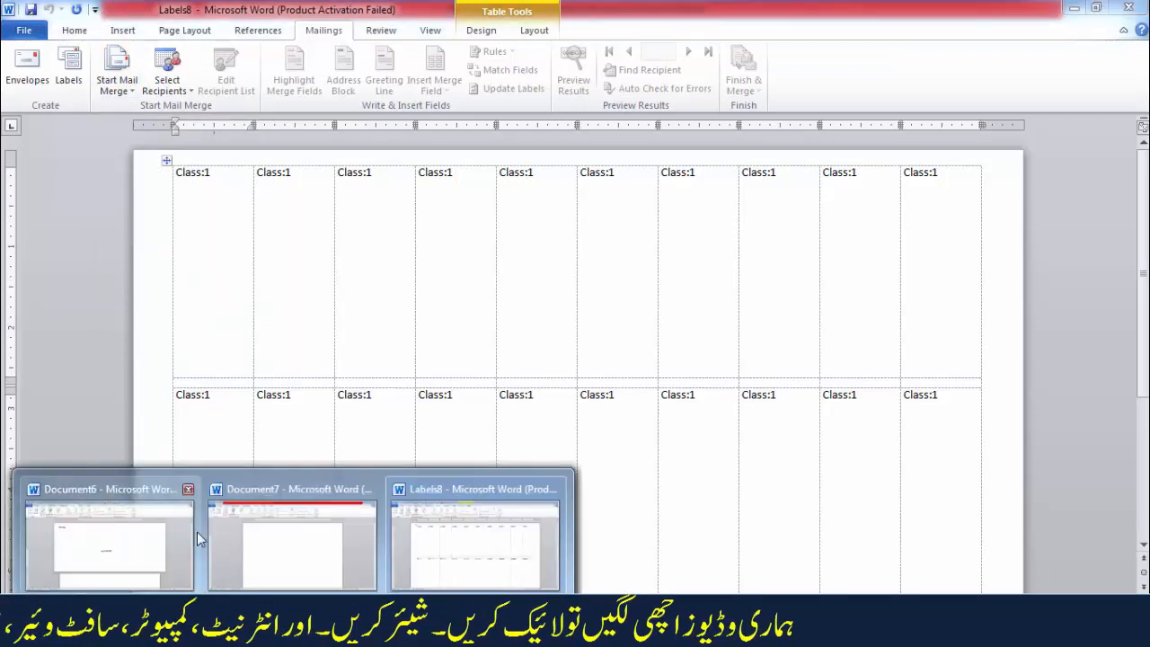
Close the envelope document Document6 without saving its changes.
left_click(187, 490)
key("alt+F4")
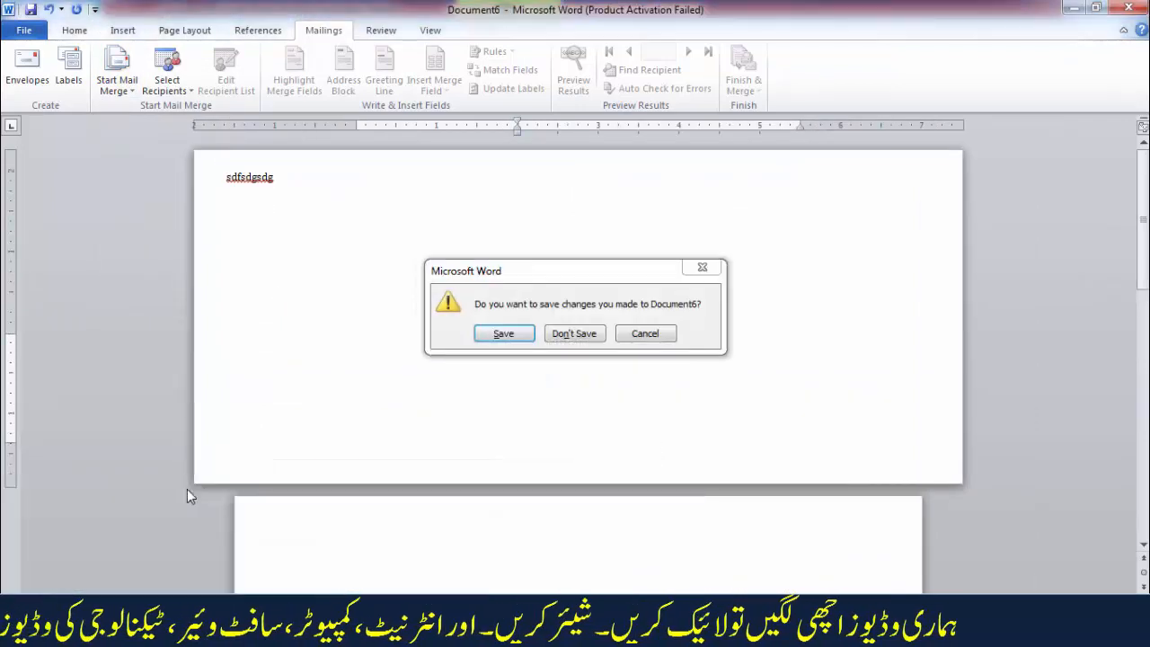
left_click(550, 337)
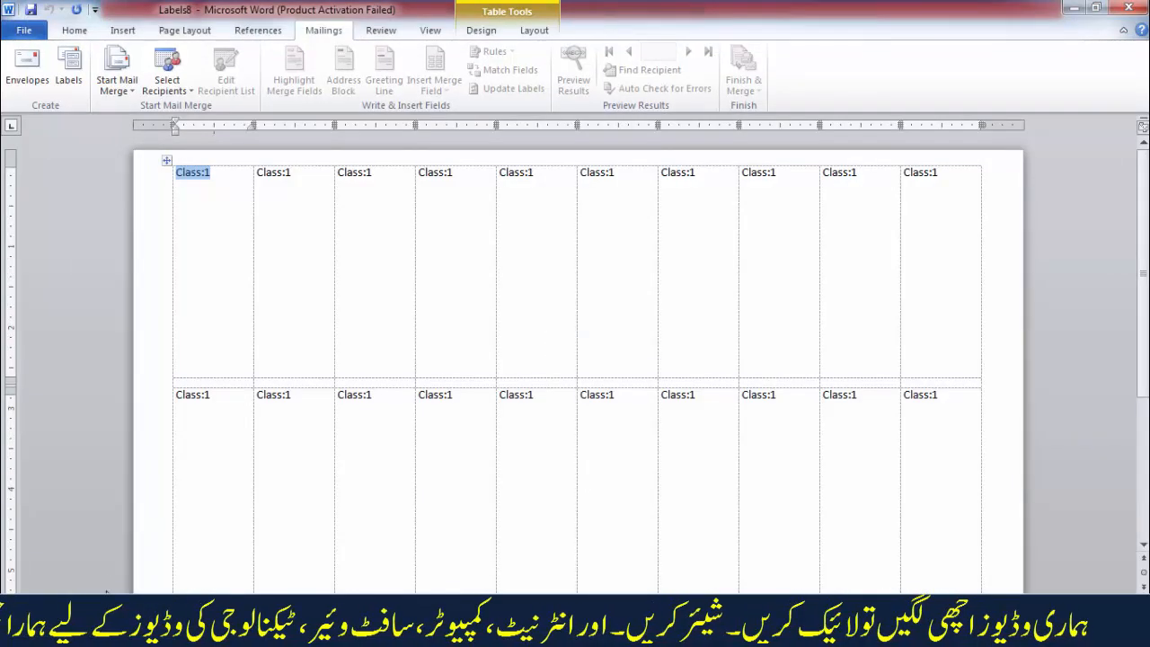
Close the labels document Labels8 without saving, returning to the blank Document7.
left_click(202, 629)
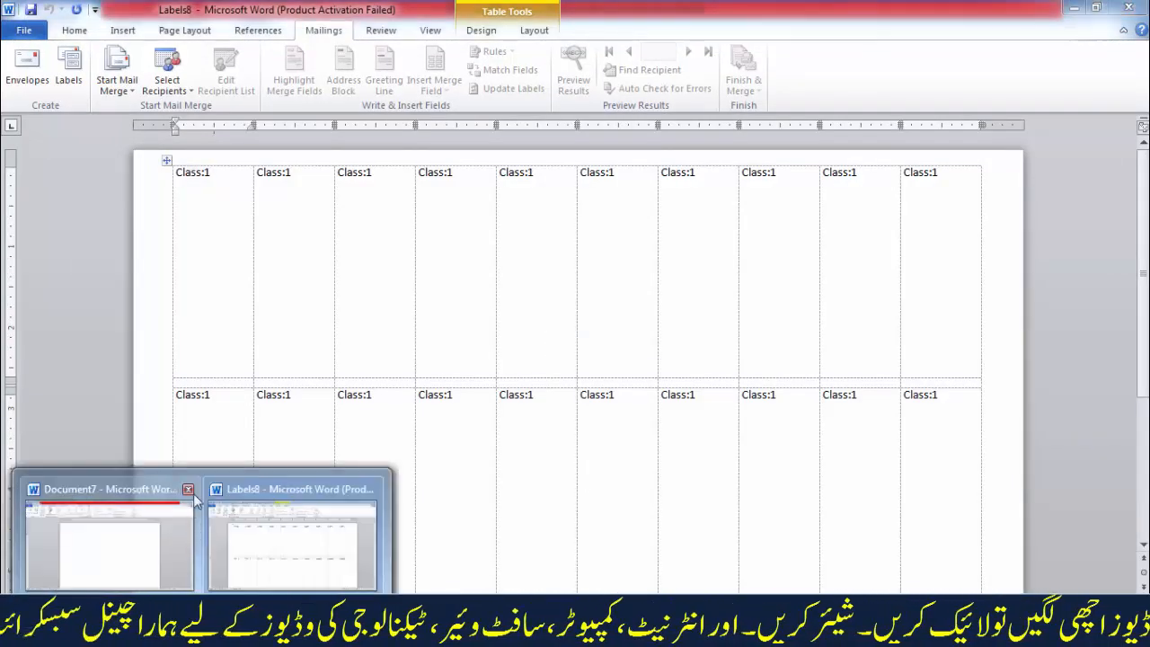
left_click(371, 488)
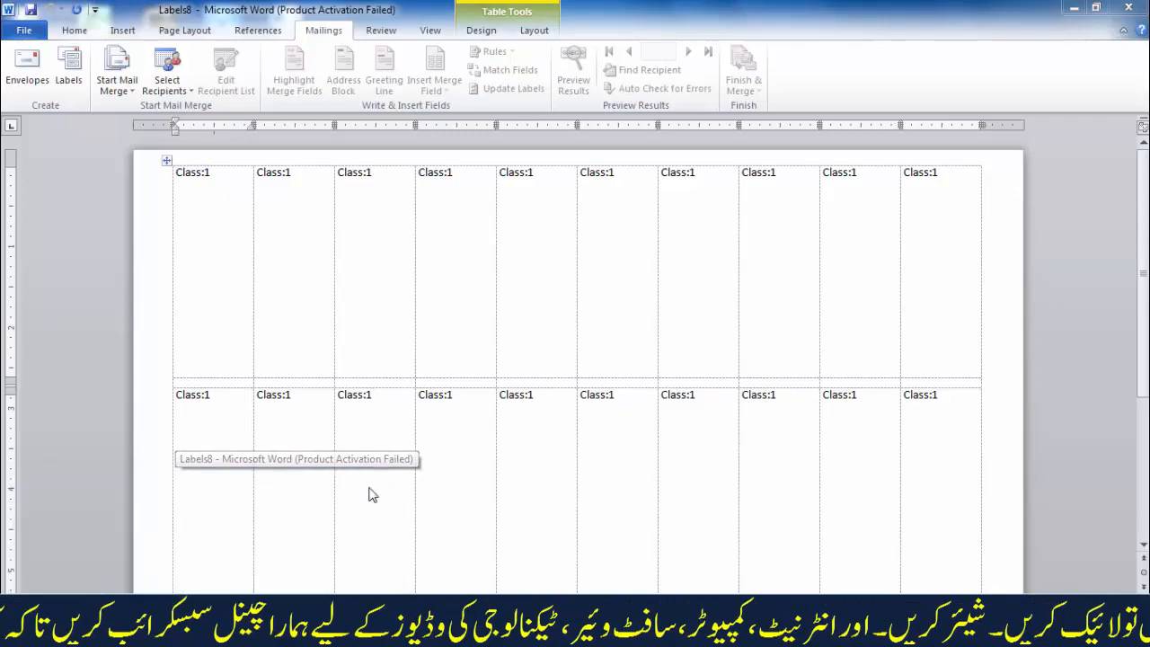
left_click(559, 334)
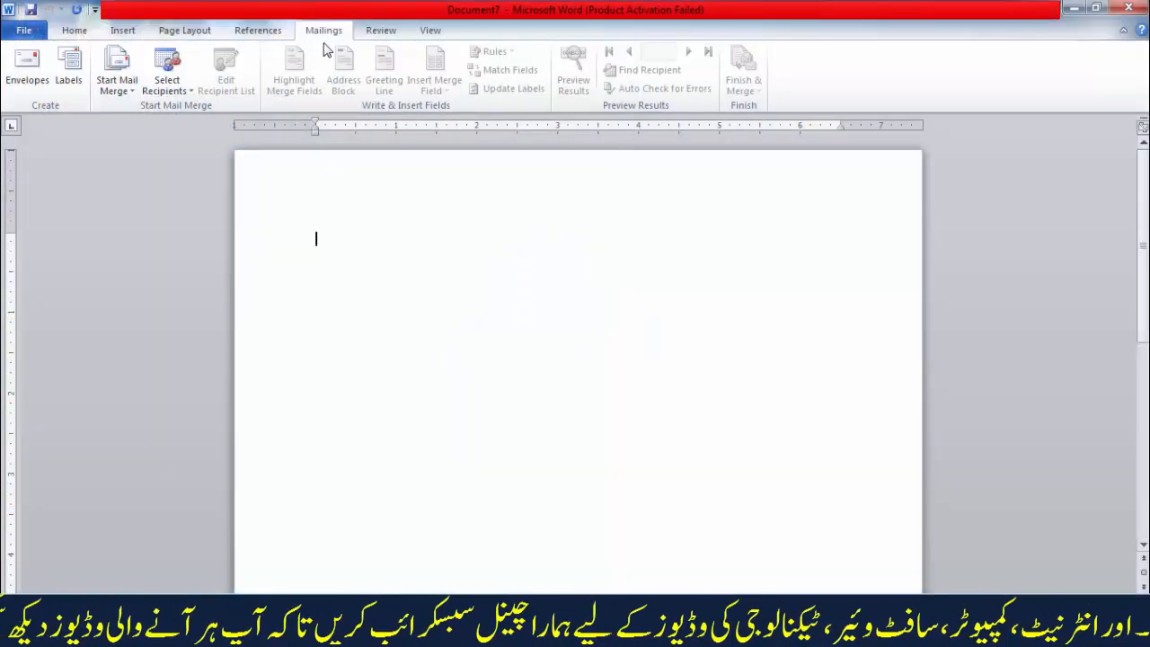
Start a letters mail merge, fill the page with two sample paragraphs starting "On the Insert tab", and add two blank lines above them.
left_click(118, 79)
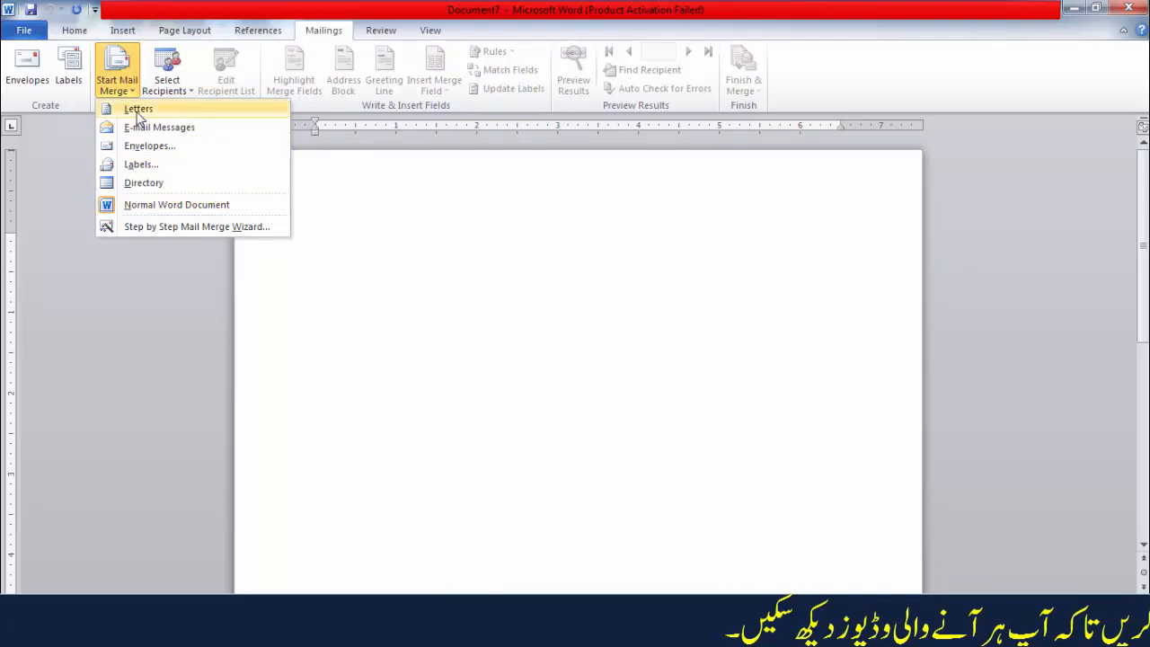
left_click(138, 112)
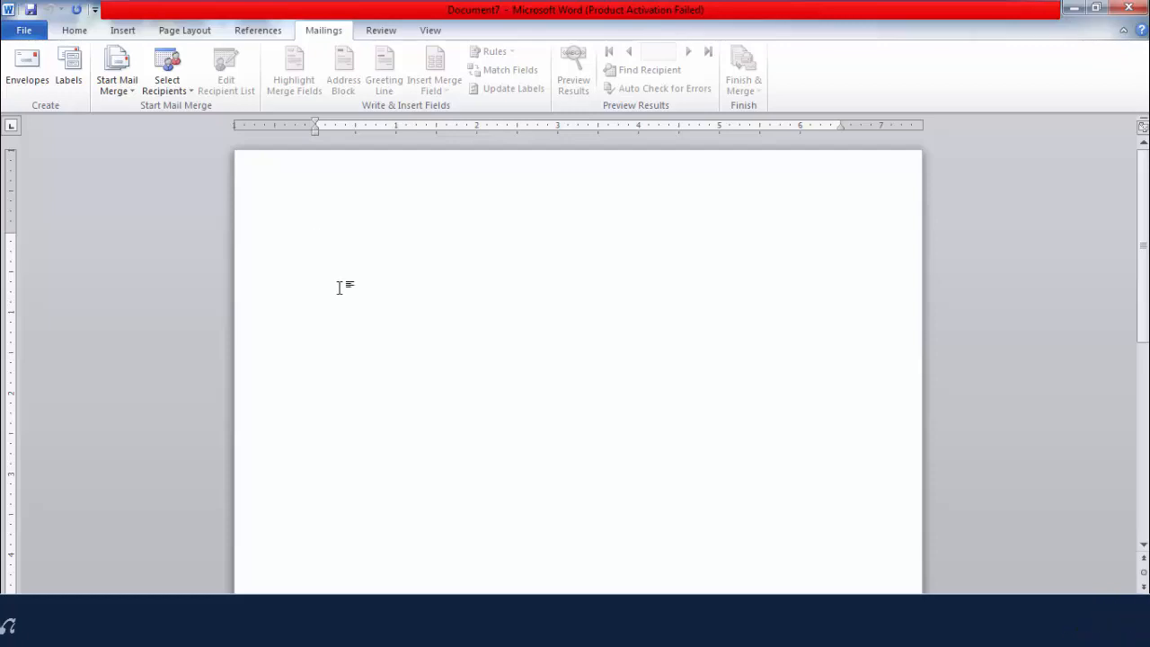
type("On the Insert tab, the galleries include items that are designed to coordinate with the overall look of your document. You can use these galleries to insert tables, headers, footers, lists, cover pages, and other document building blocks. When you create pictures, charts, or diagrams, they also coordinate with your current document look. You can easily change the formatting of selected text in the document text by choosing a look for the selected text from the Quick Styles gallery on the Home tab. You can also format text directly by using the other controls on the Home tab. Most controls offer a choice of using the look from the current theme or using a format that you specify directly.")
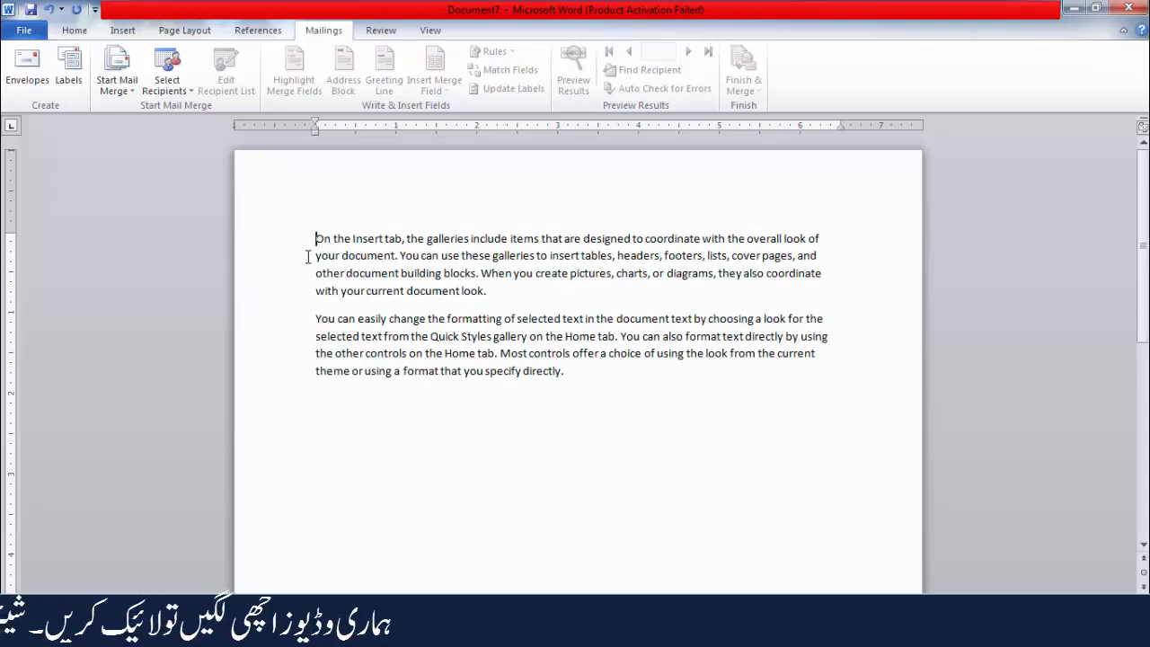
key("Return")
key("Return")
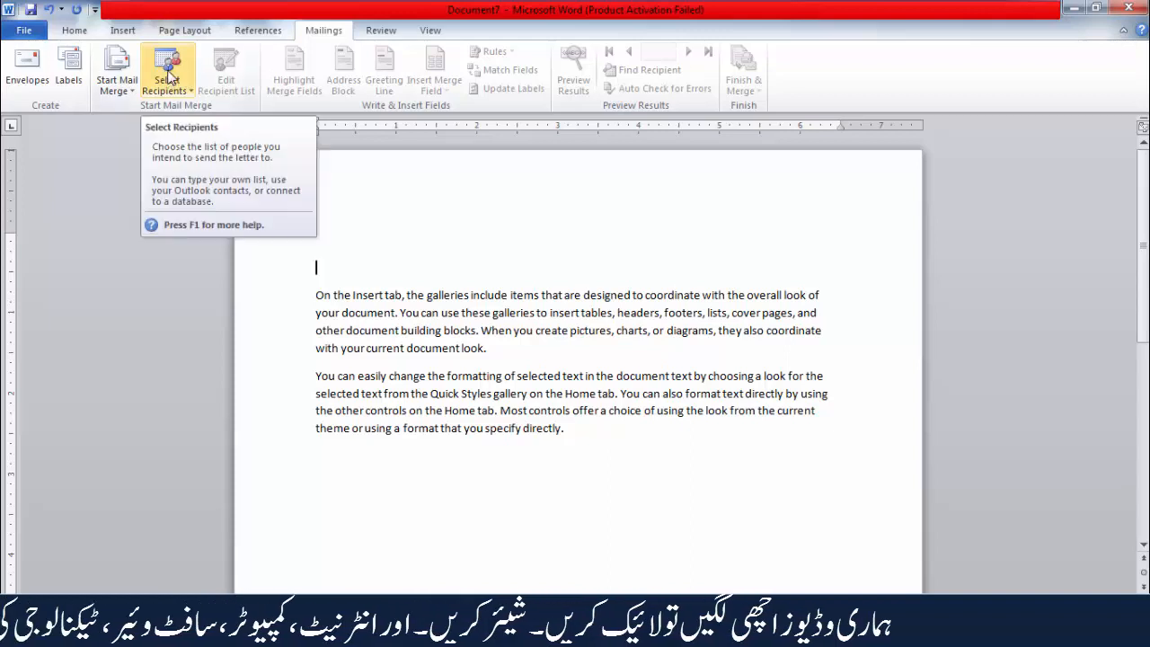
Create a new recipient list and enter a name in the Title and First Name fields of two entries.
left_click(167, 76)
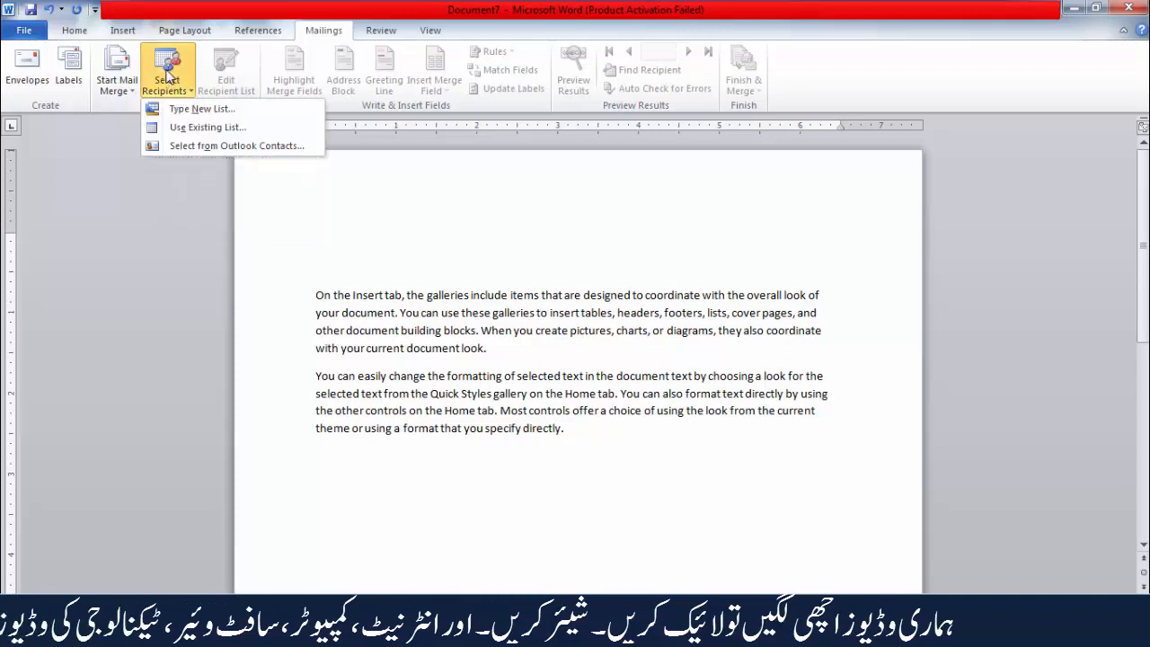
left_click(178, 109)
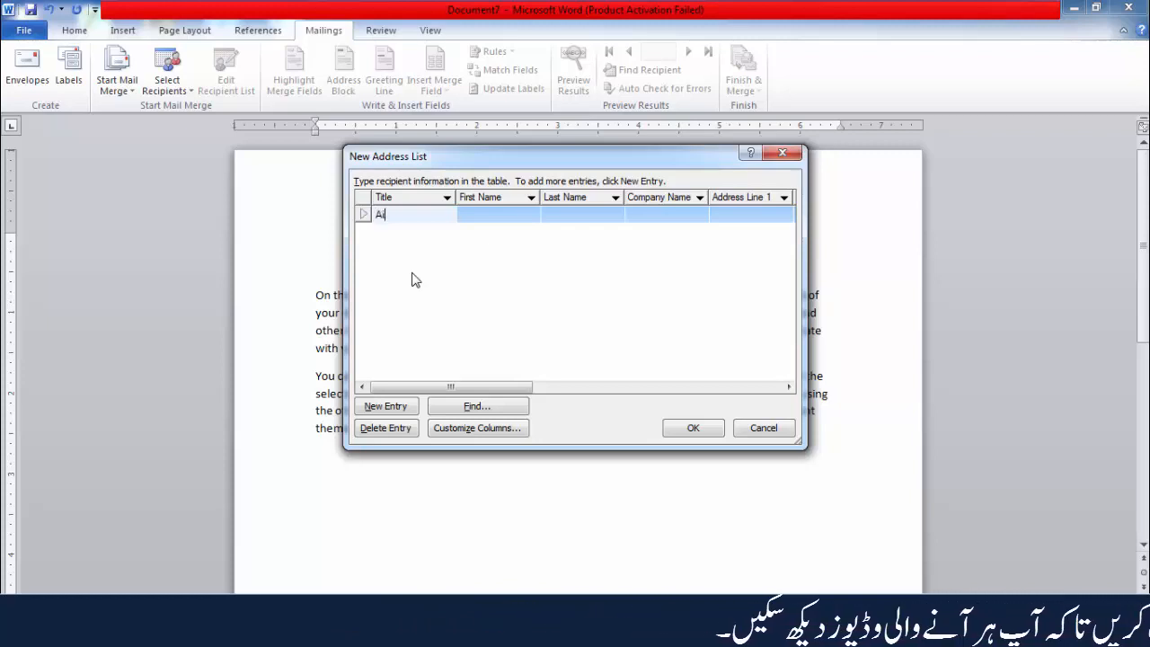
key("Tab")
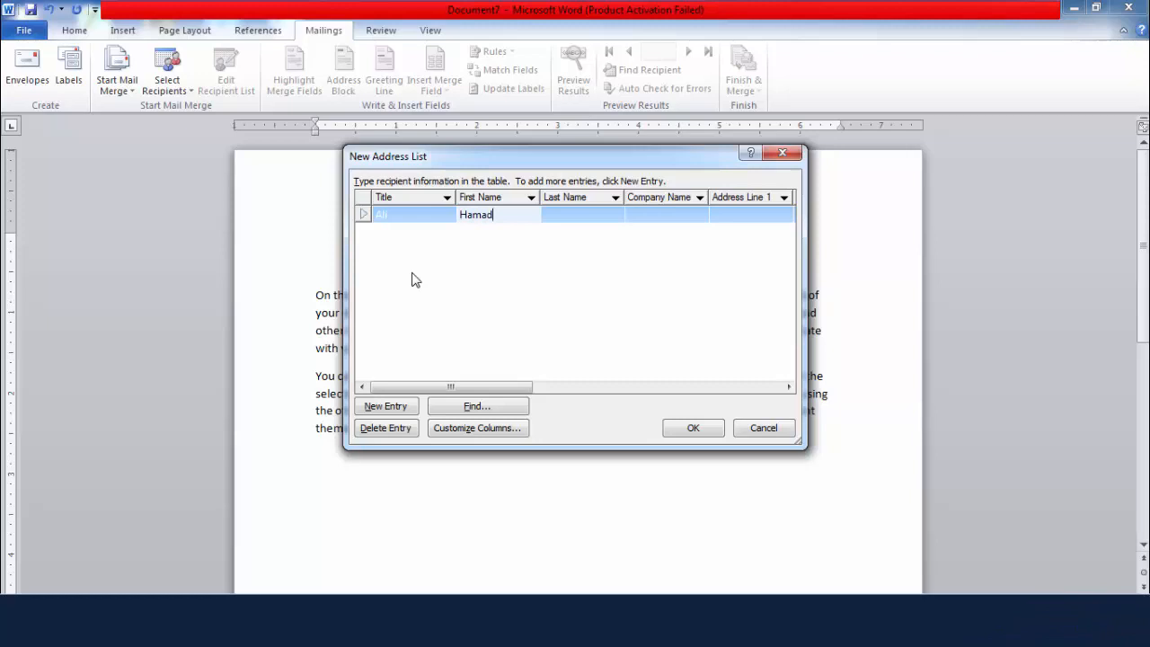
left_click(392, 406)
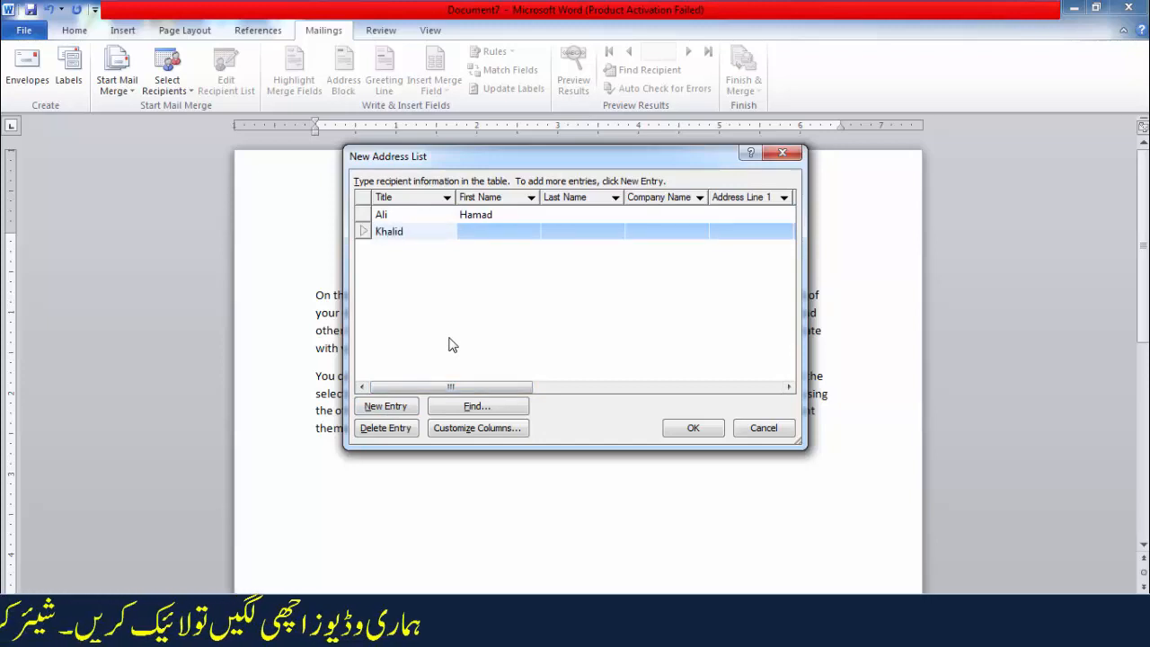
left_click(504, 232)
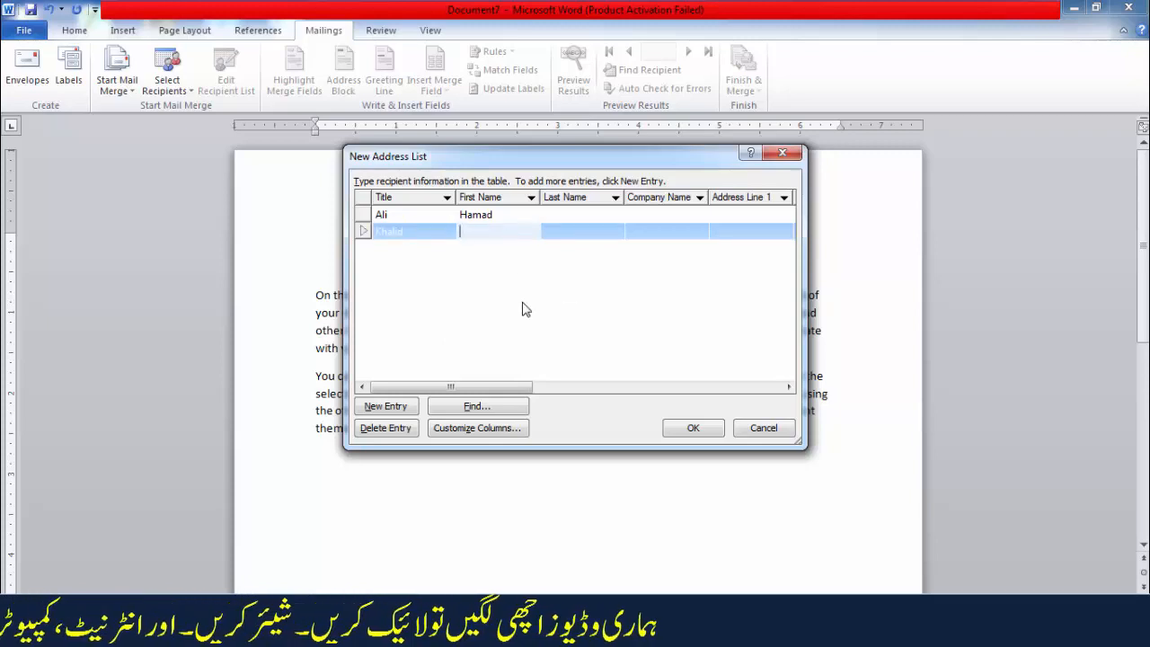
type("ki")
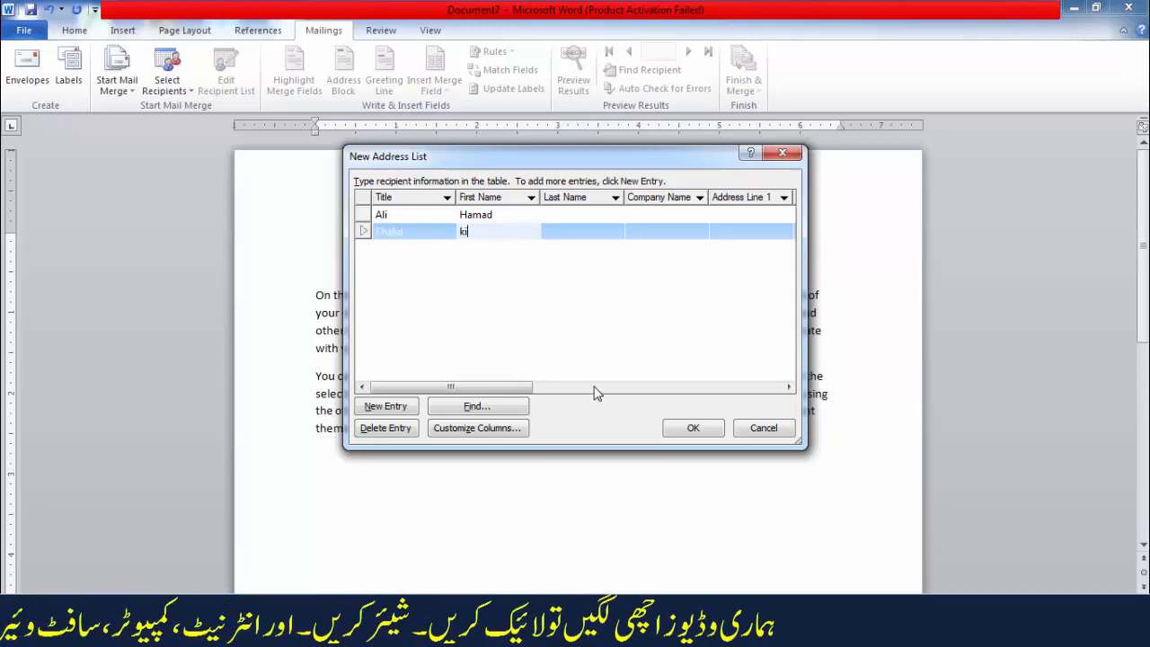
Add a third, blank entry to the address list and check the Title fields of the first two entries.
left_click(403, 410)
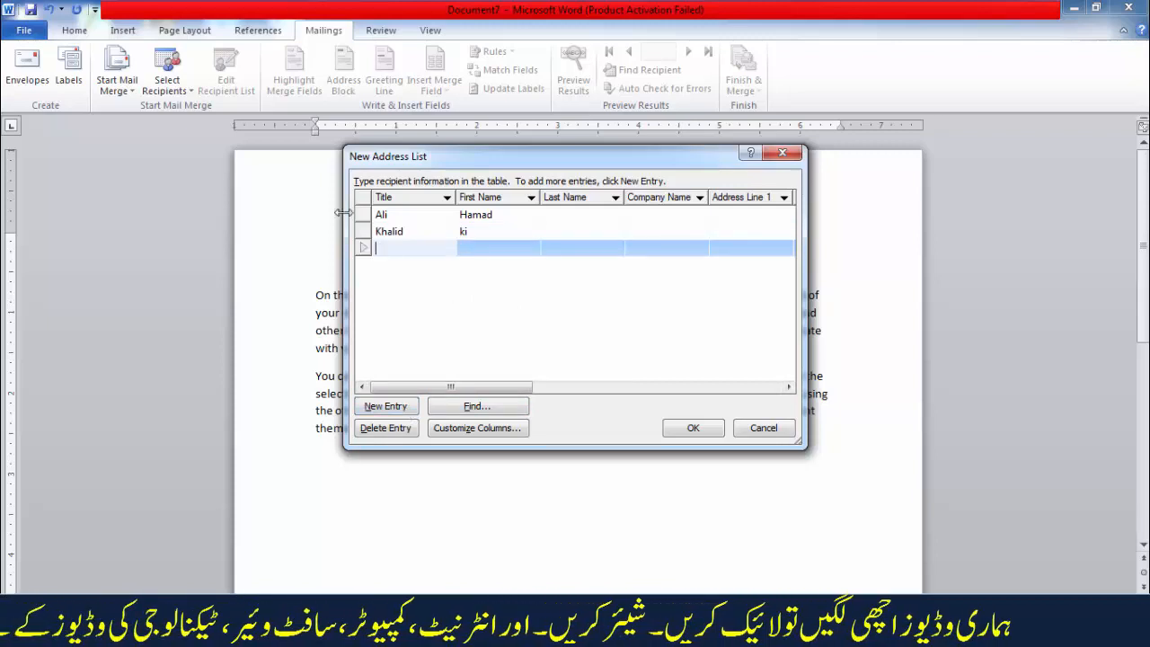
left_click(398, 217)
left_click(391, 215)
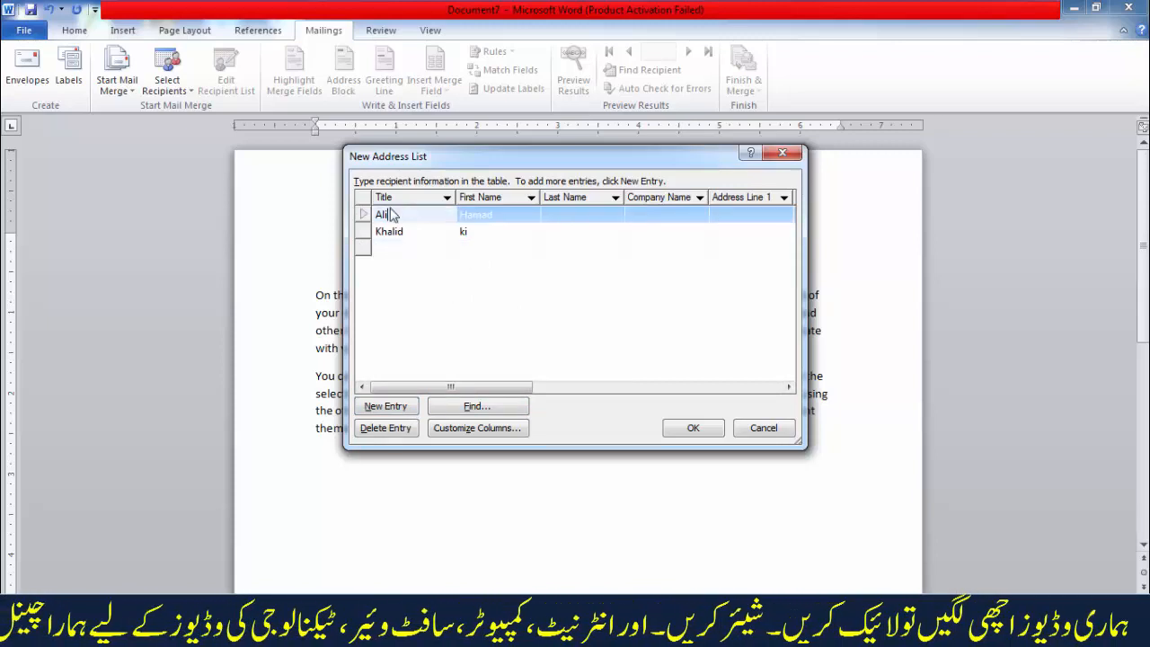
double_click(392, 214)
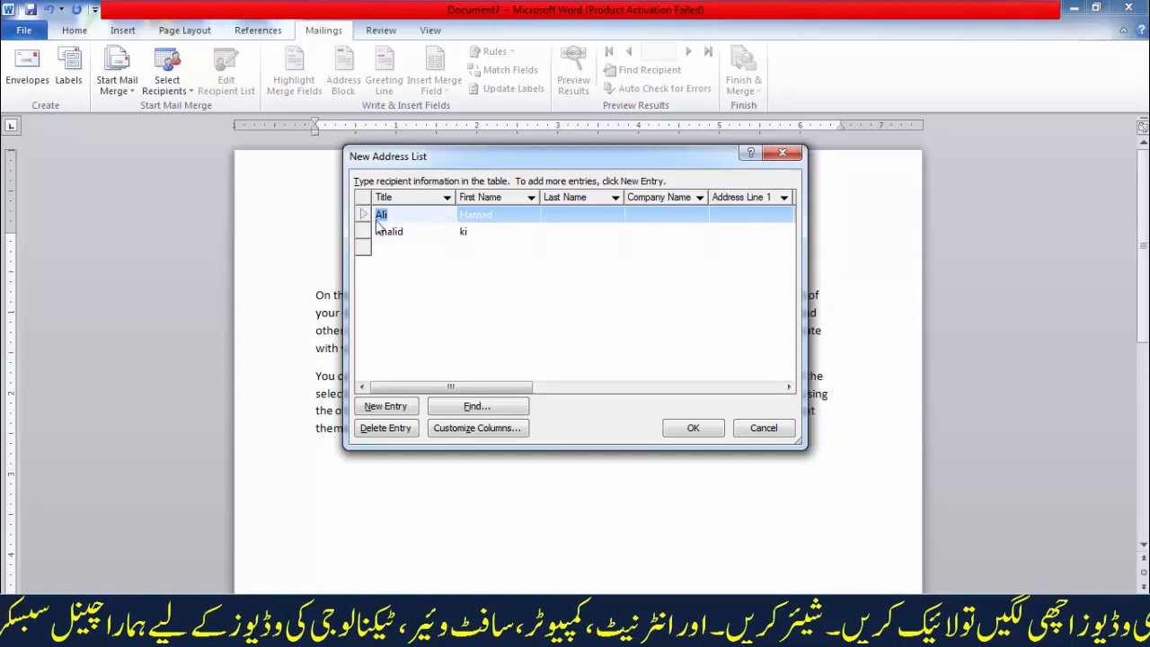
left_click(430, 233)
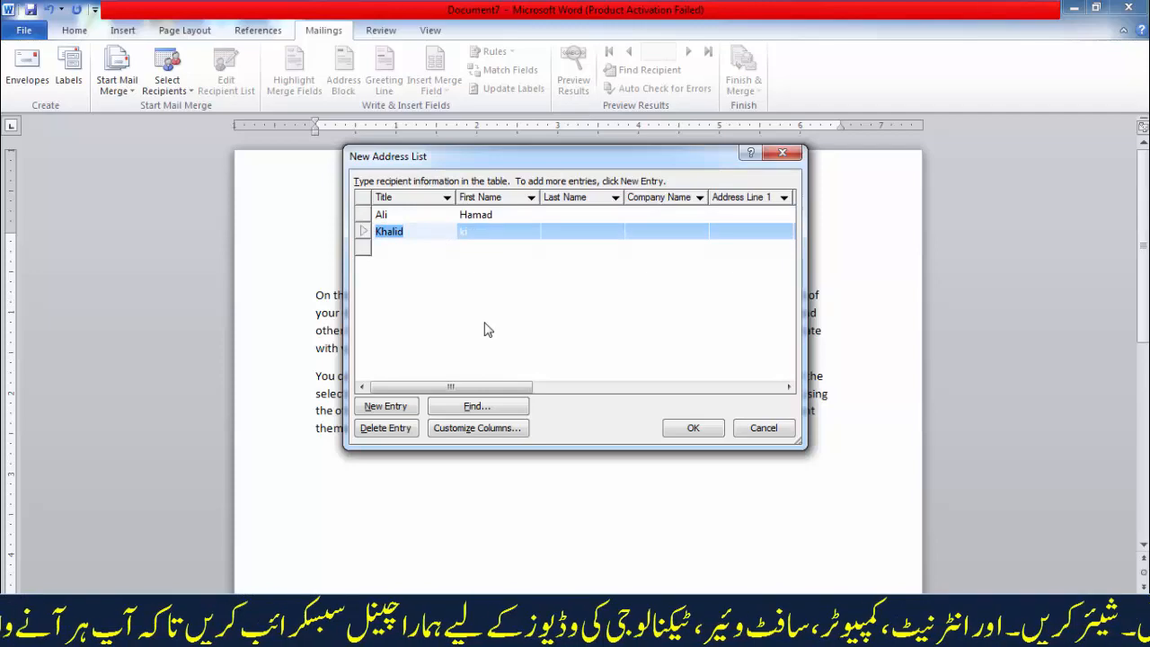
Save the address list on the Desktop as letters, and review the recipients included in the merge.
left_click(689, 428)
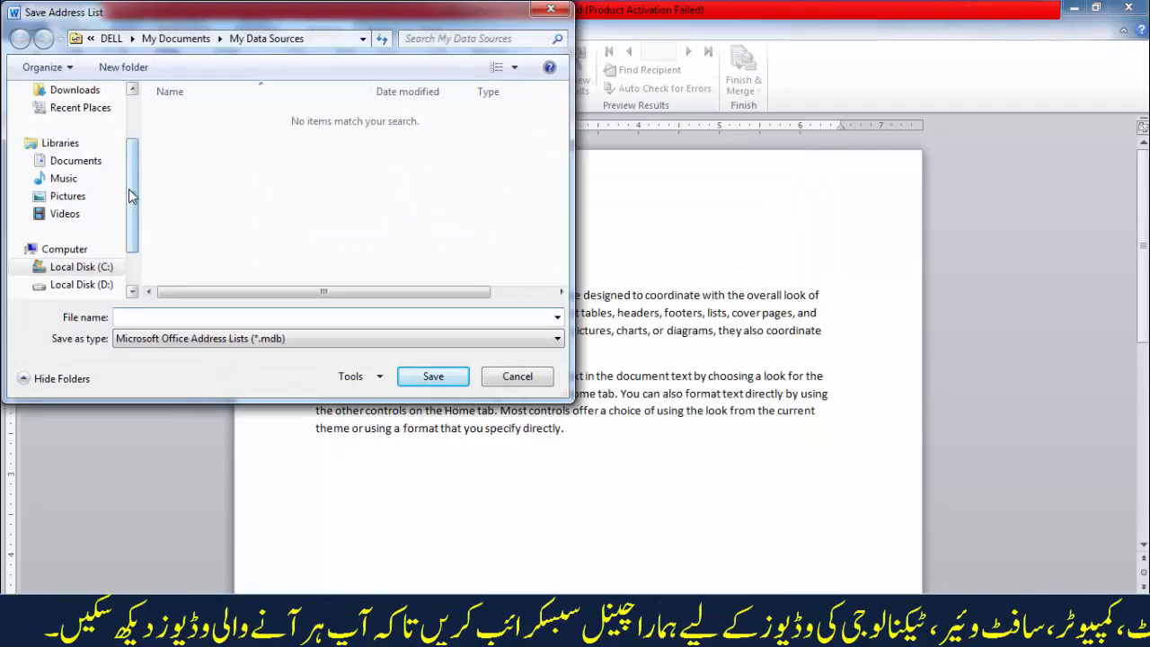
scroll(128, 196, "up", 2)
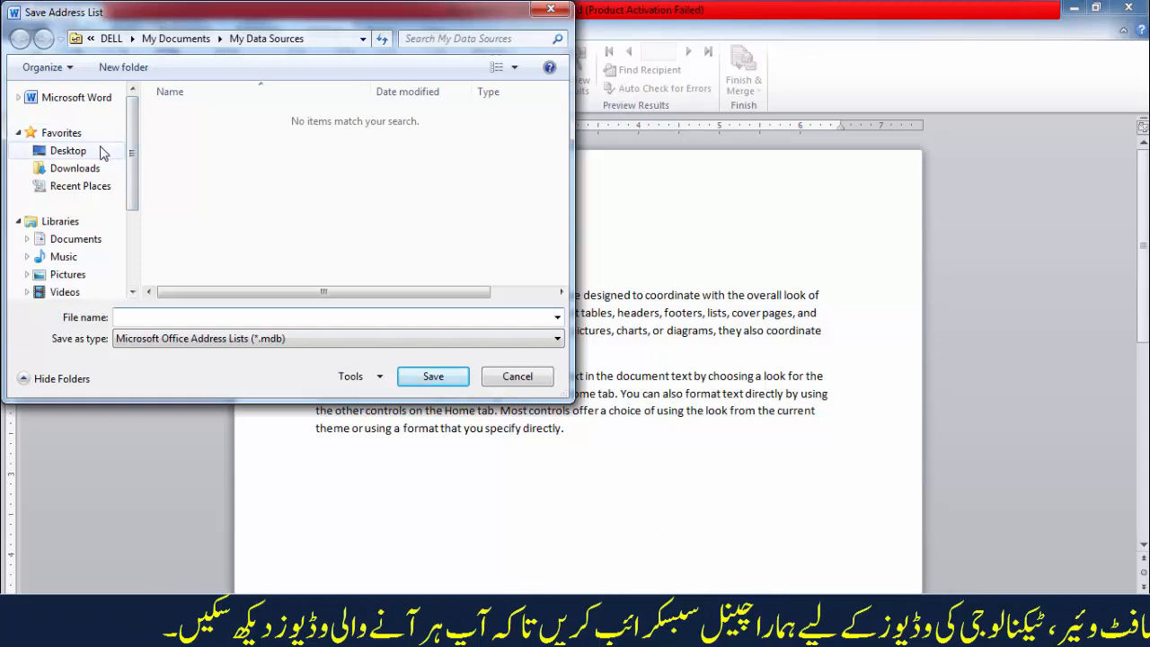
left_click(68, 150)
left_click(164, 316)
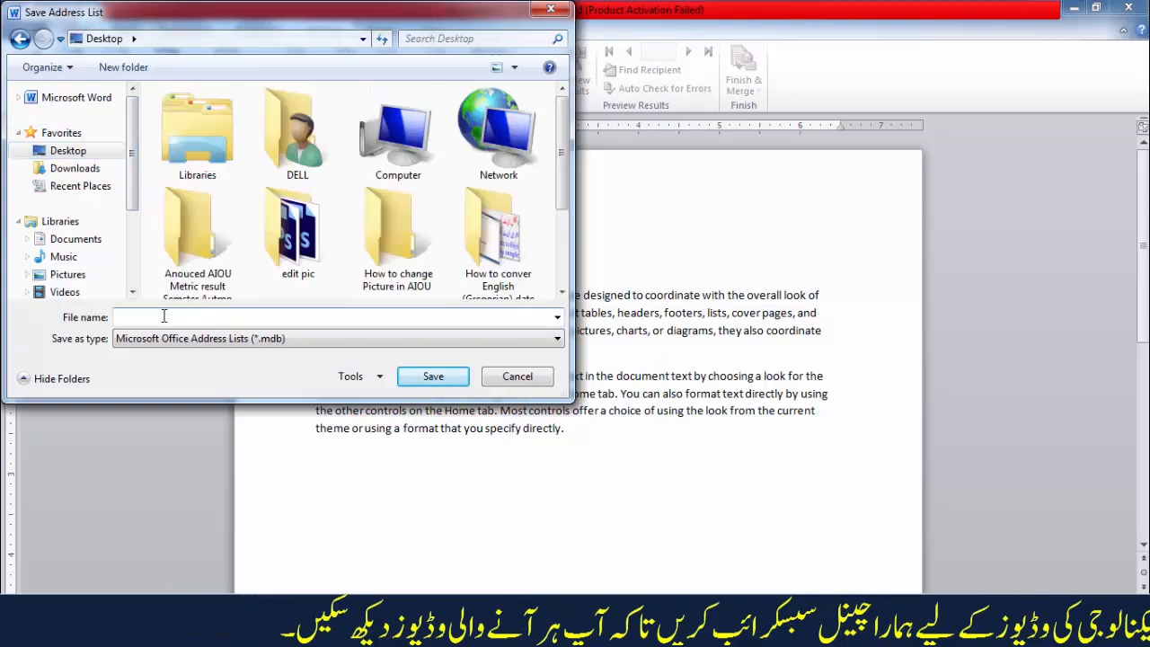
type("letters")
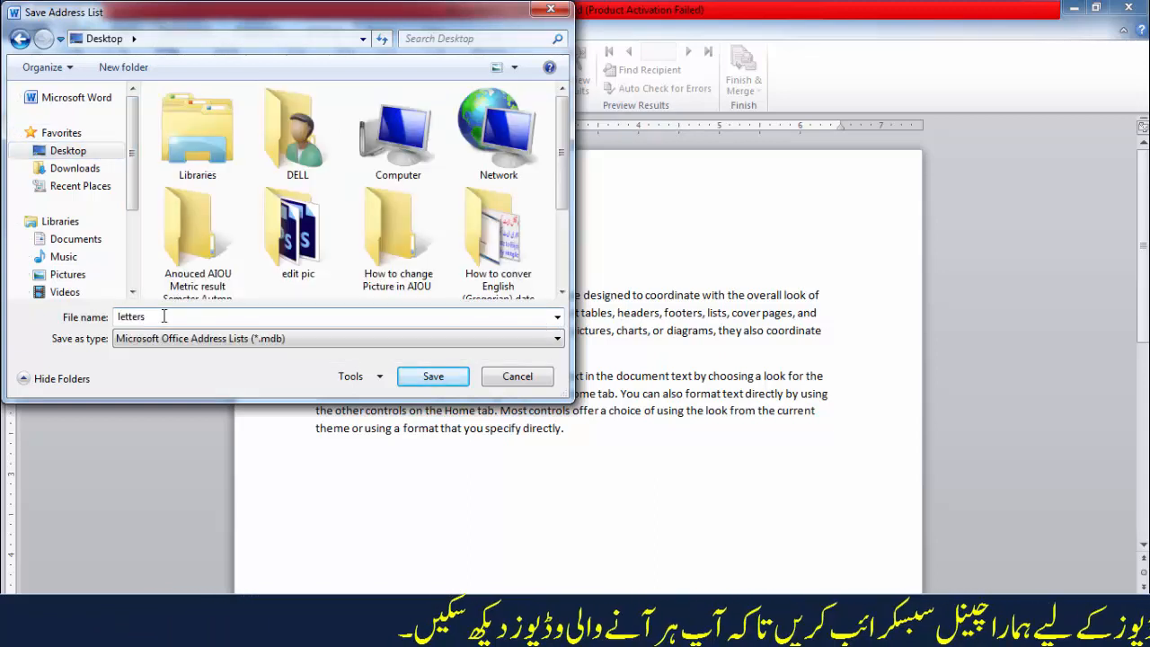
left_click(451, 377)
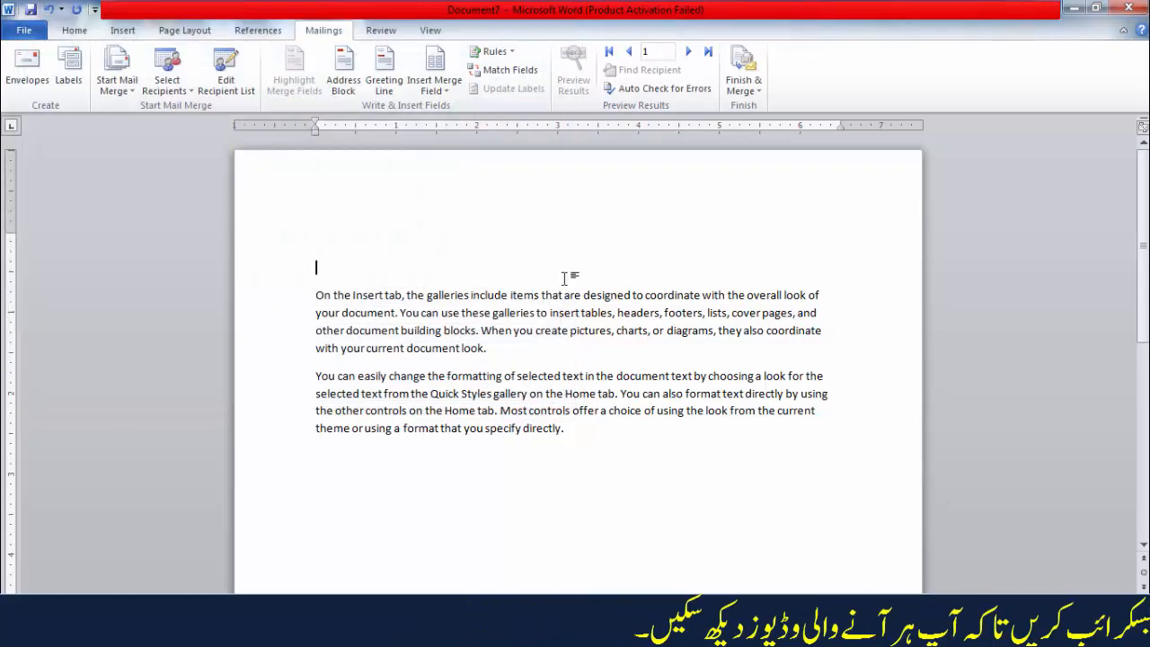
left_click(227, 81)
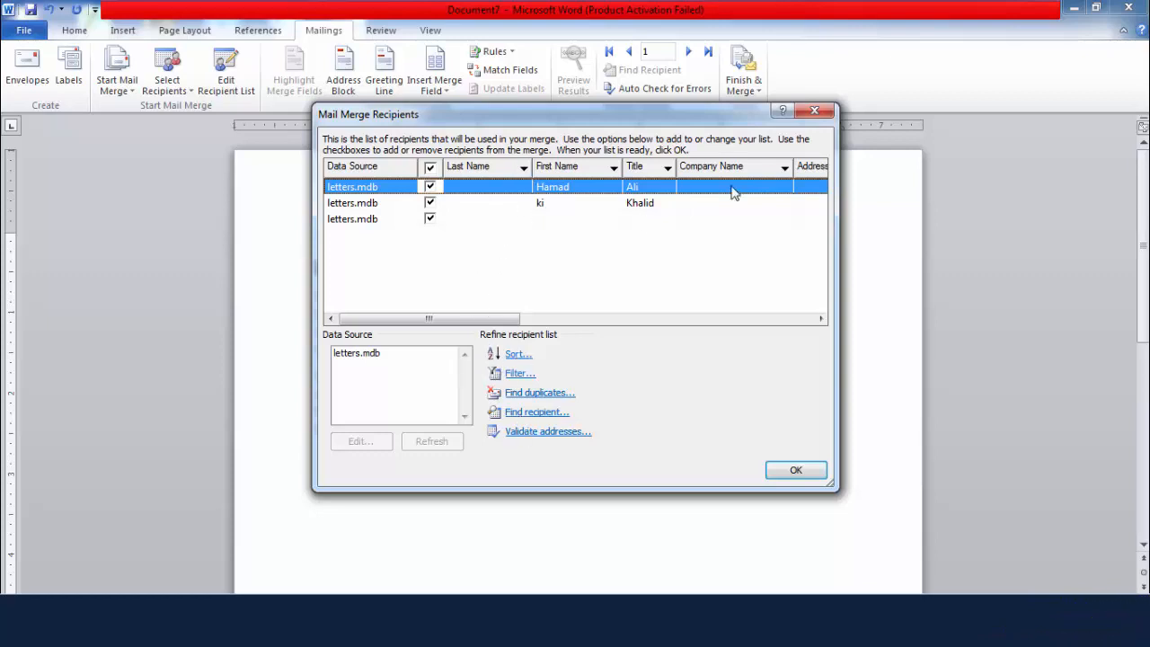
left_click(814, 111)
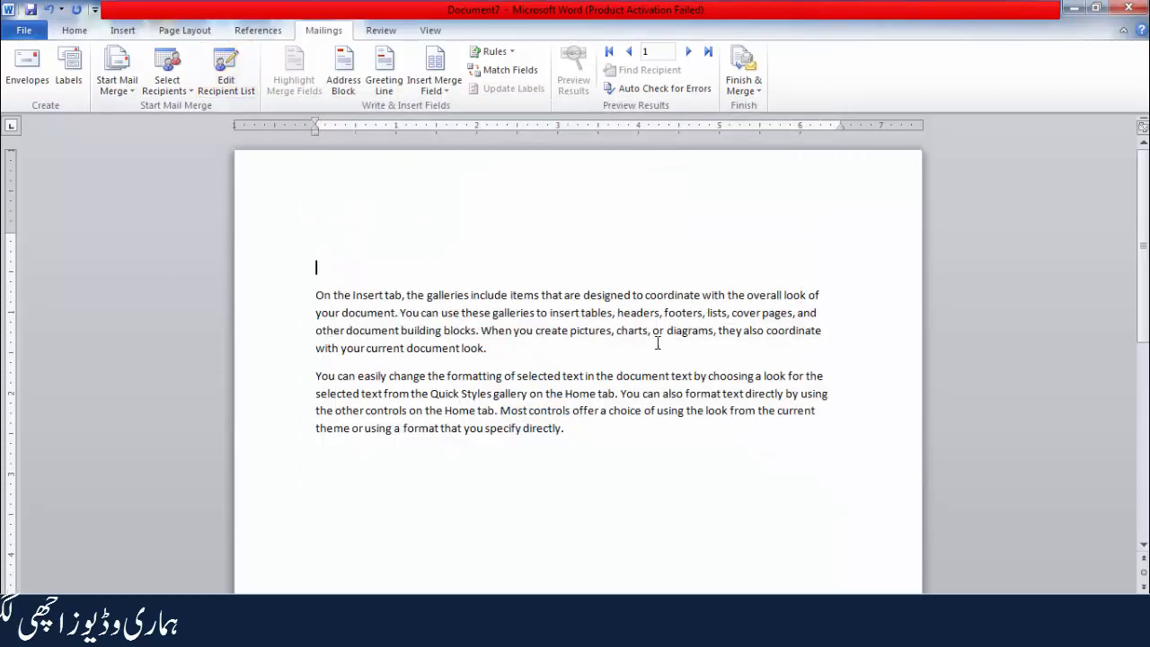
Insert a greeting line above the letter text with Dear, a comma, and "Dear Sir or Madam," for invalid recipient names.
left_click(386, 86)
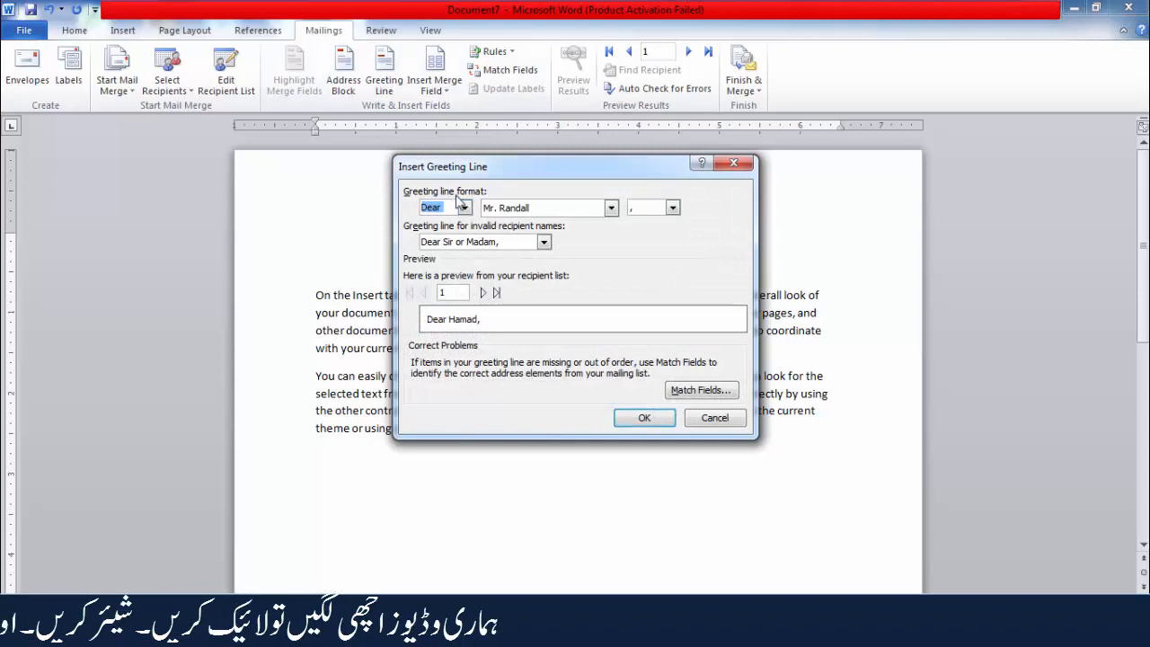
left_click(464, 208)
left_click(575, 212)
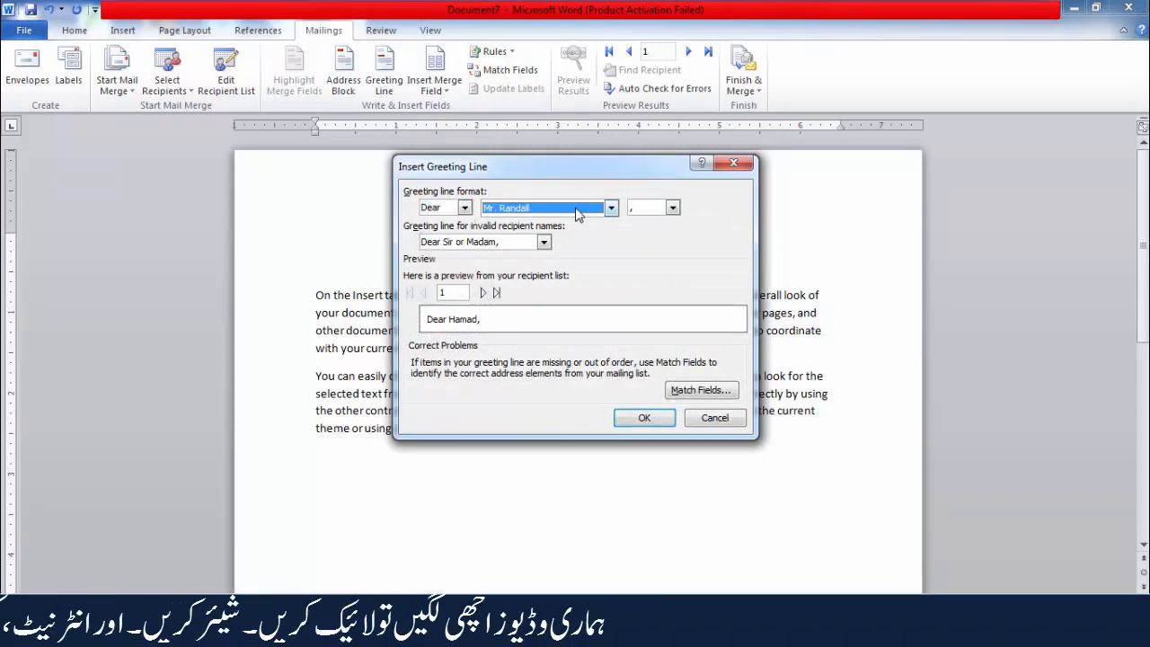
left_click(438, 207)
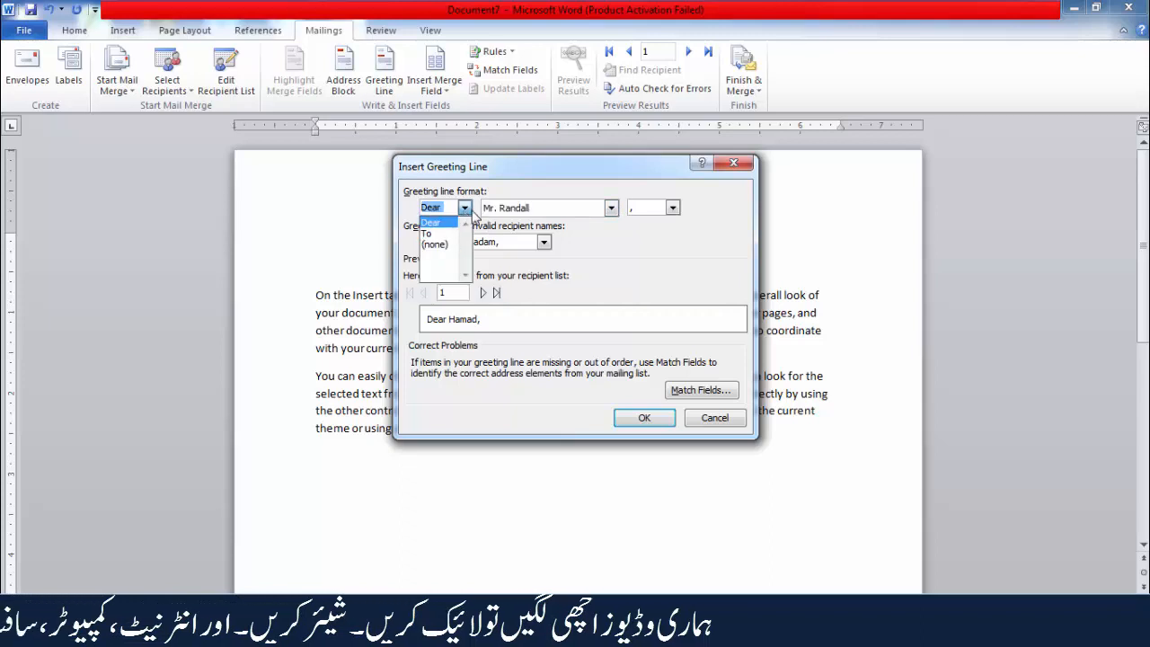
left_click(542, 209)
left_click(543, 242)
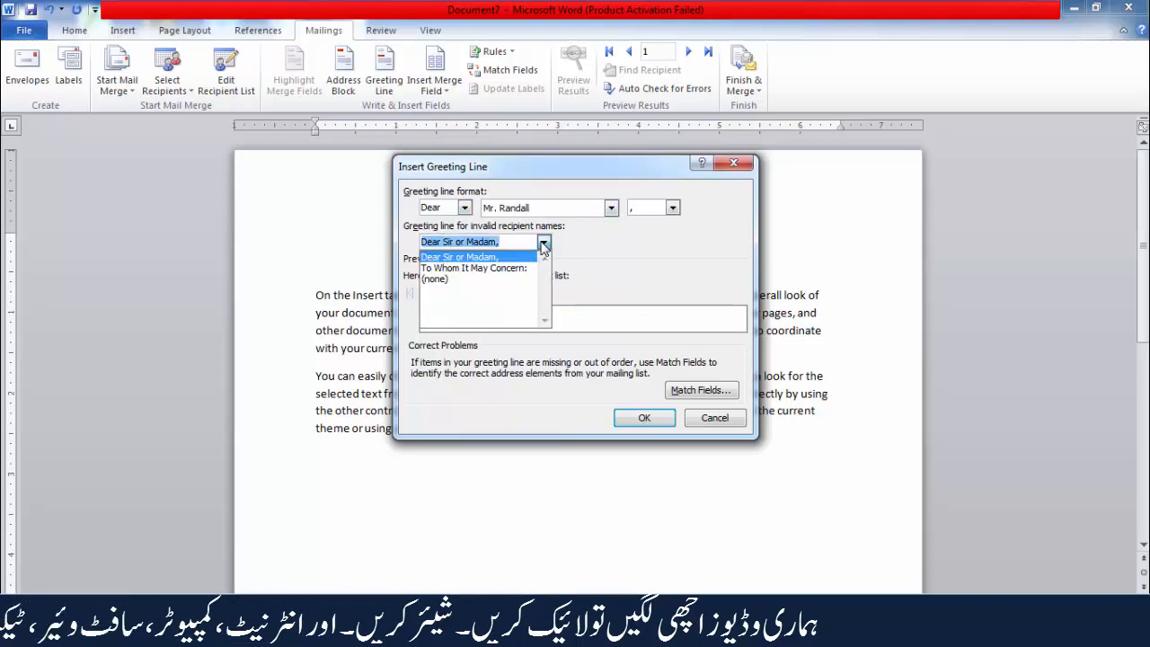
left_click(543, 243)
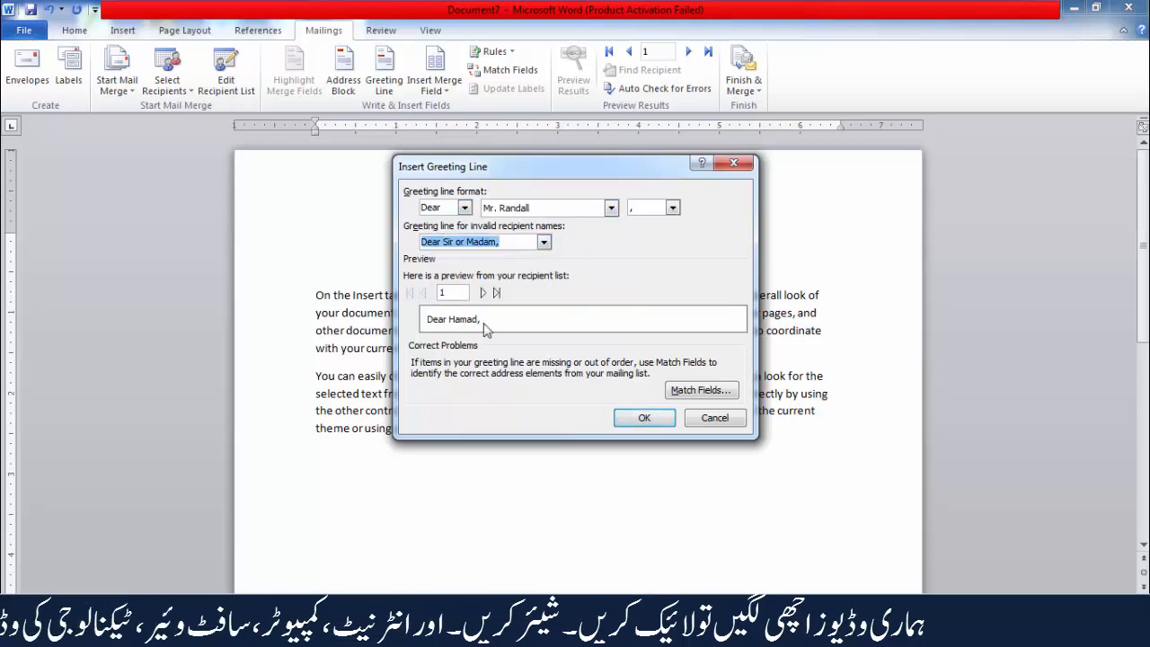
left_click(644, 417)
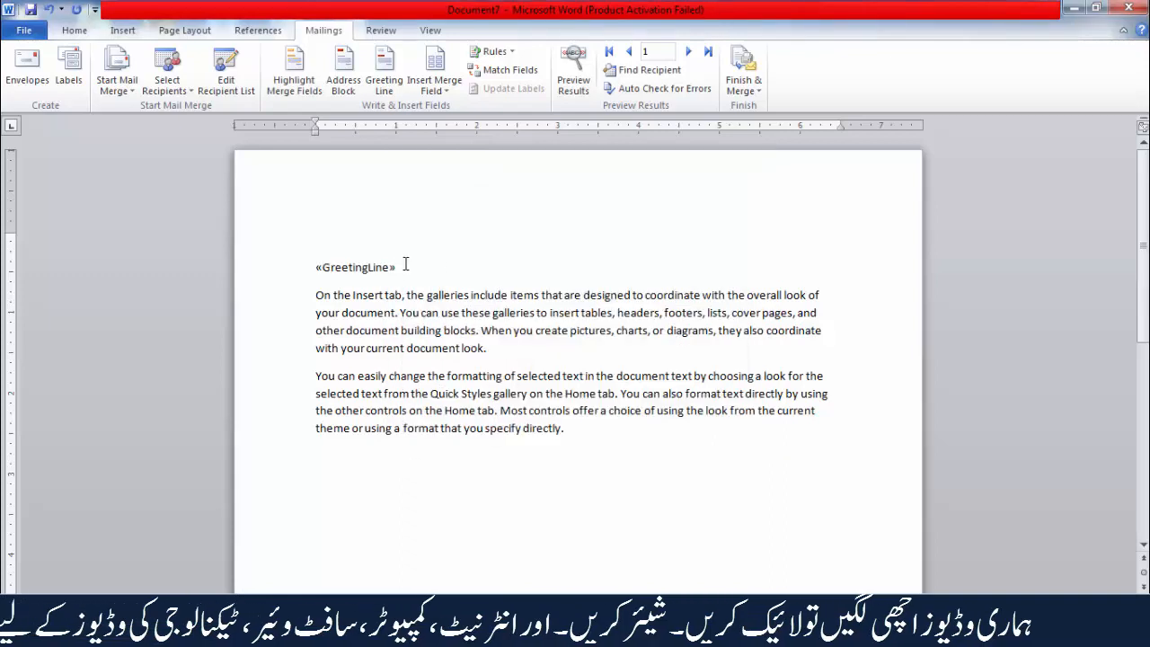
Turn on merge field highlighting and replace the greeting line with the Company_Name and Title merge fields.
left_click_drag(401, 267, 322, 262)
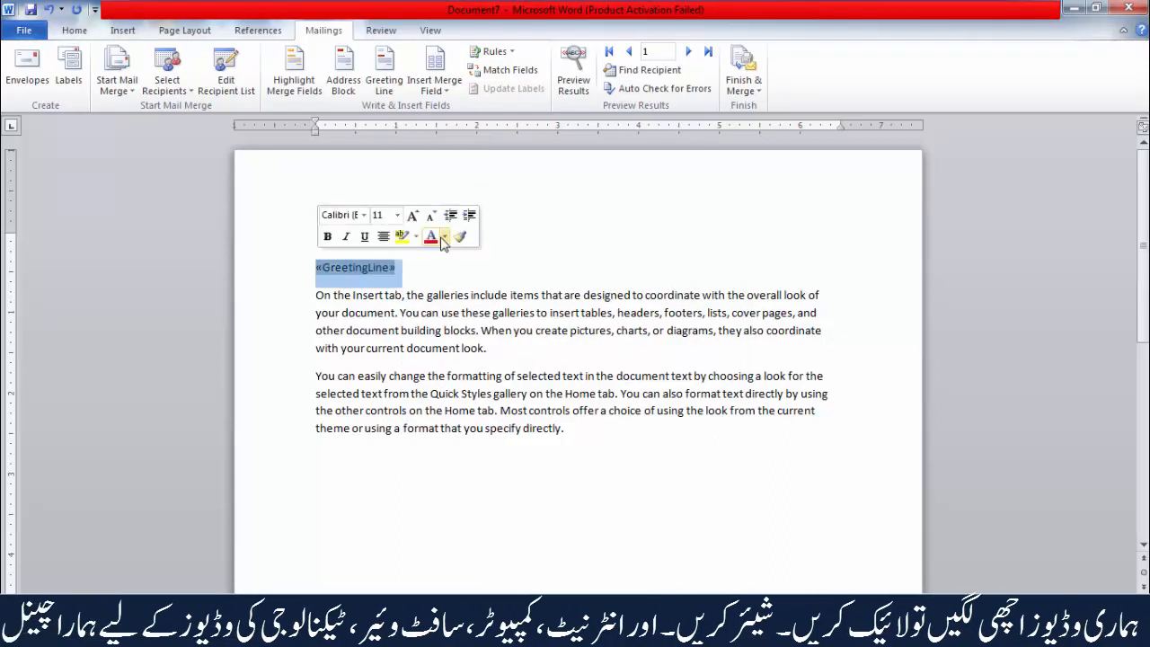
left_click(312, 58)
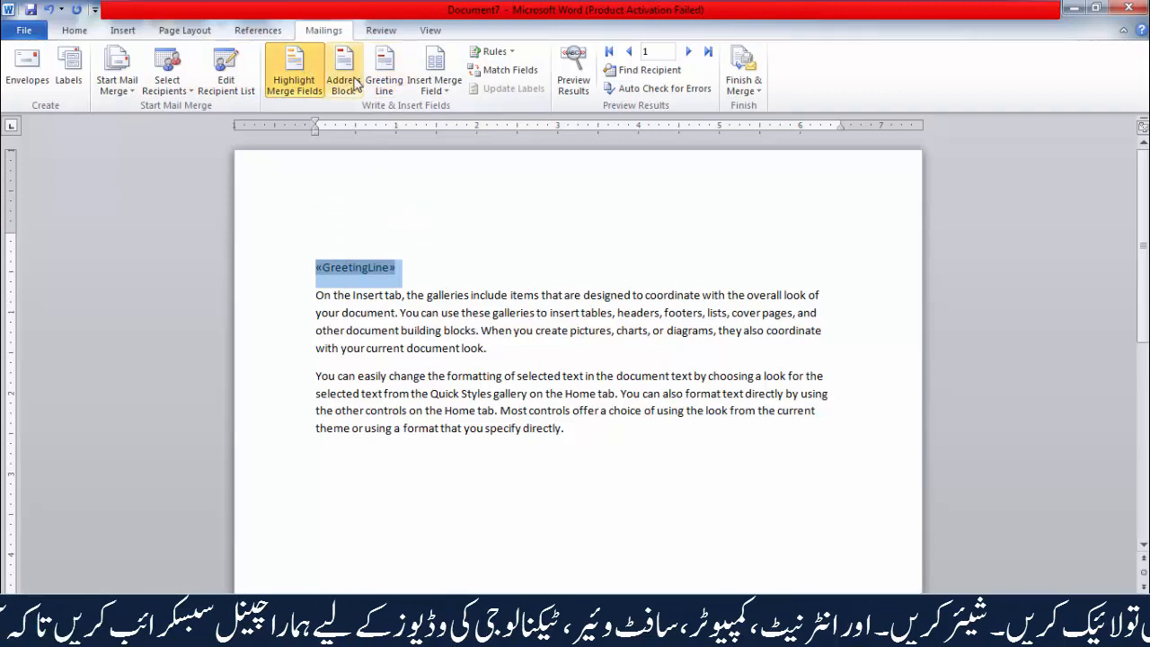
left_click(435, 86)
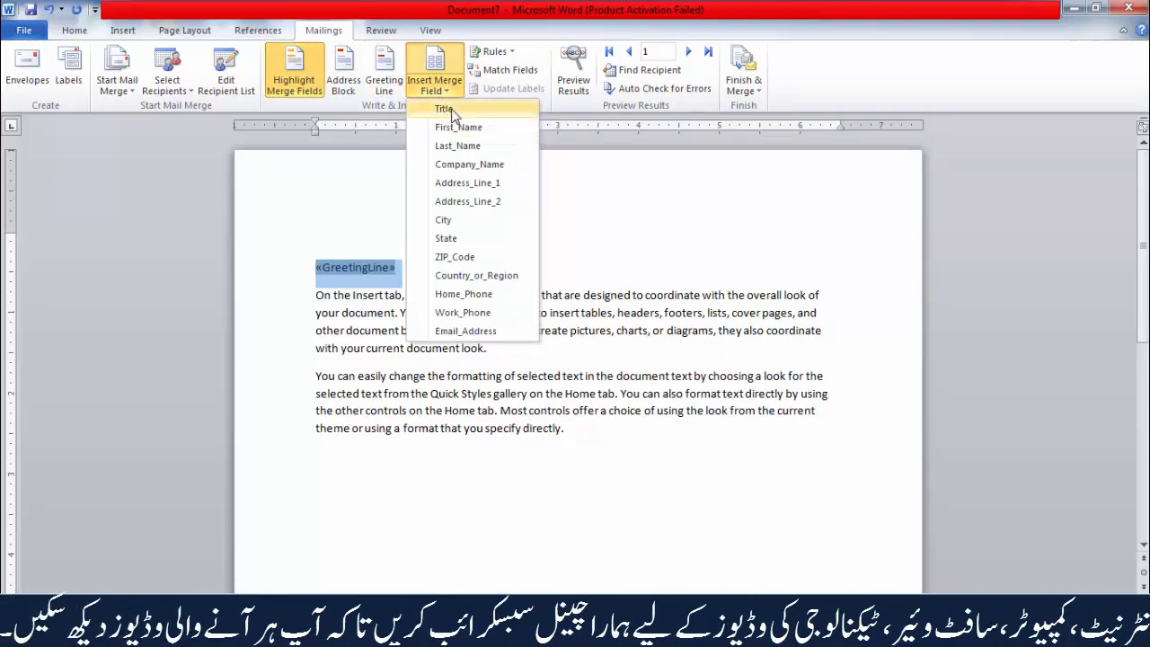
left_click(466, 164)
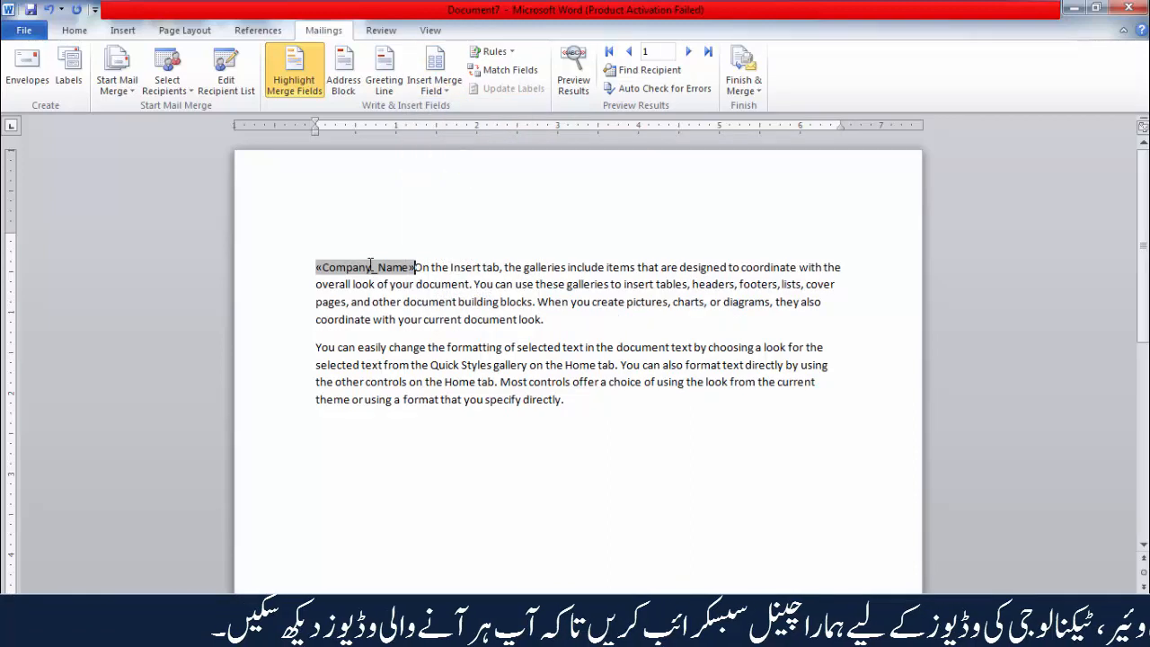
left_click(434, 90)
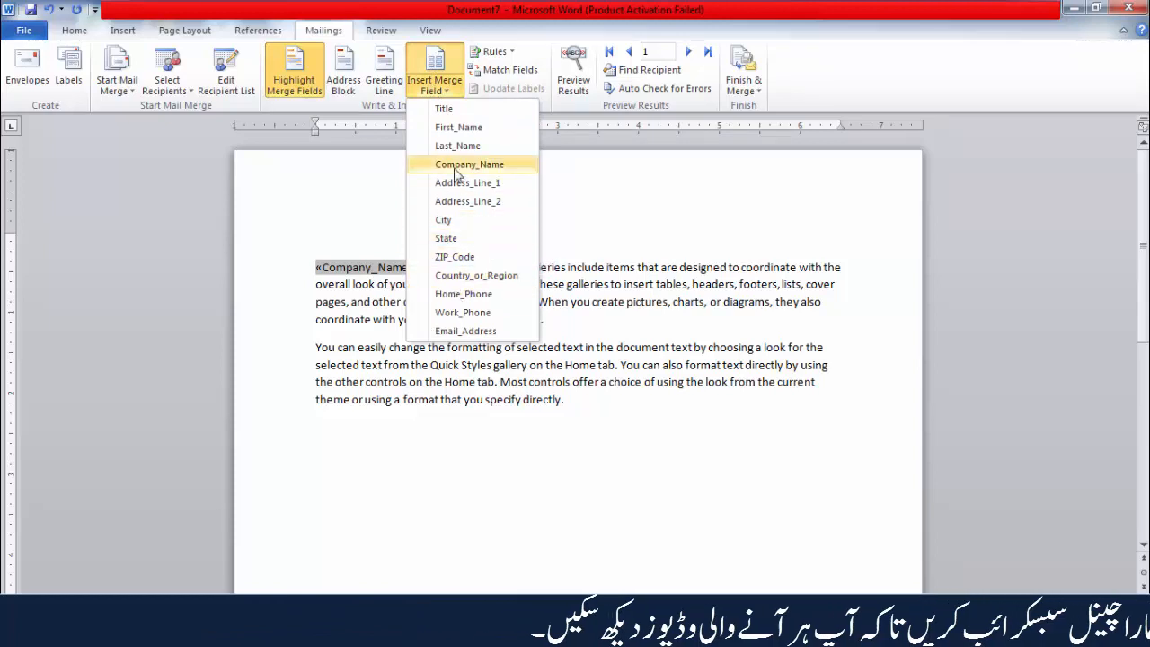
left_click(450, 109)
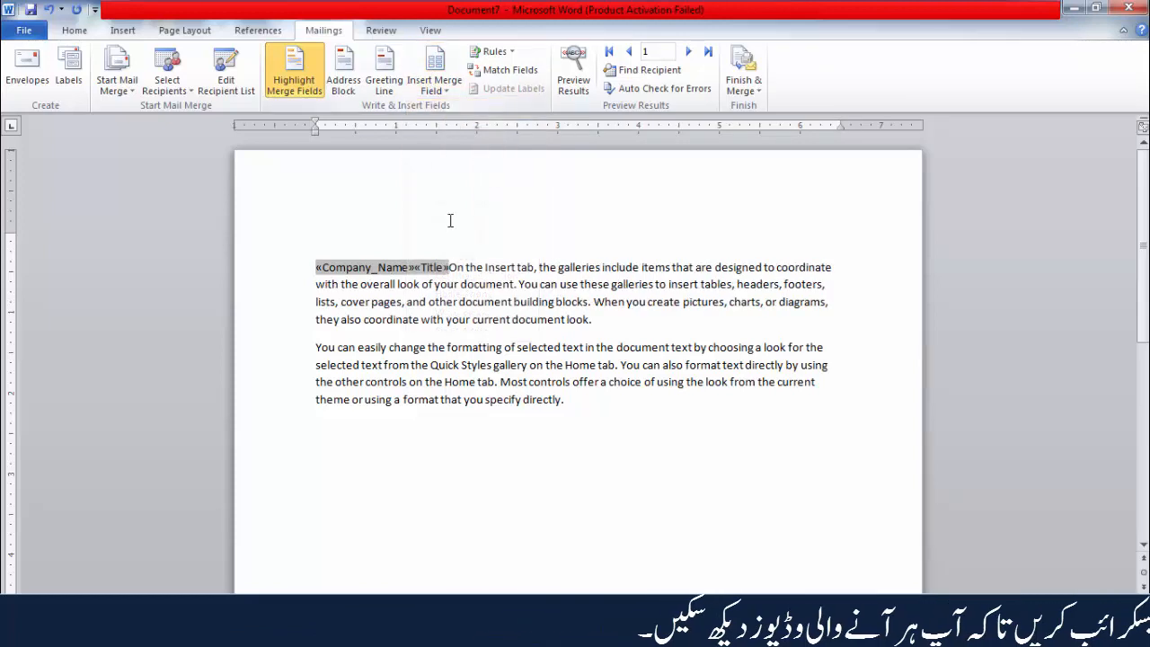
left_click(510, 52)
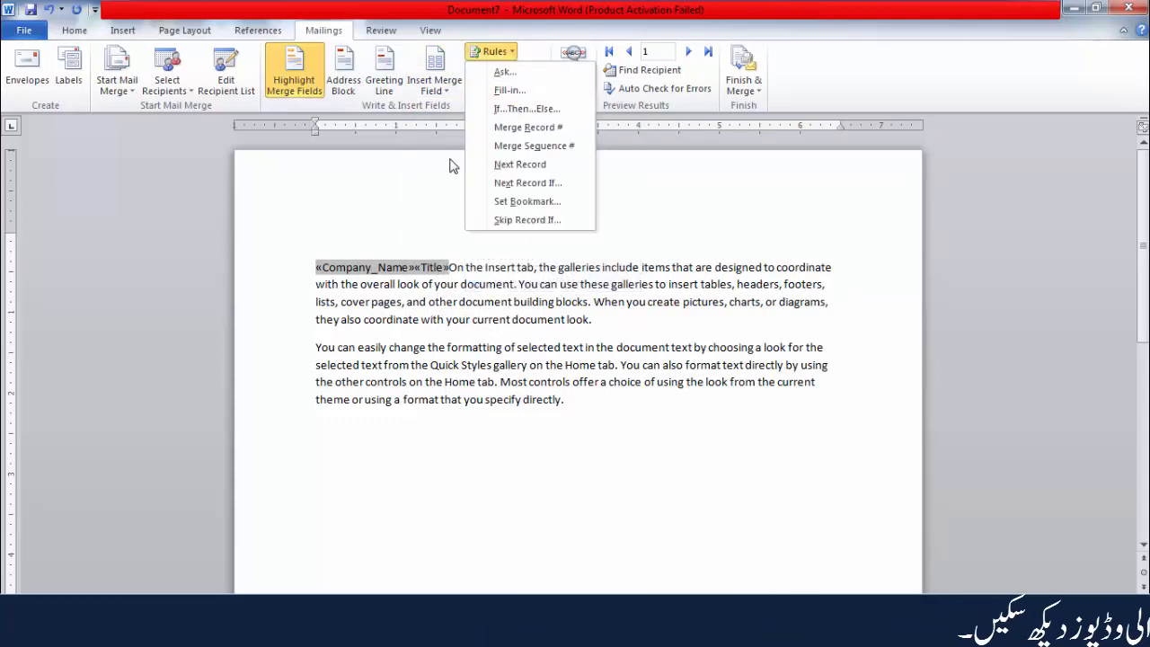
key("Escape")
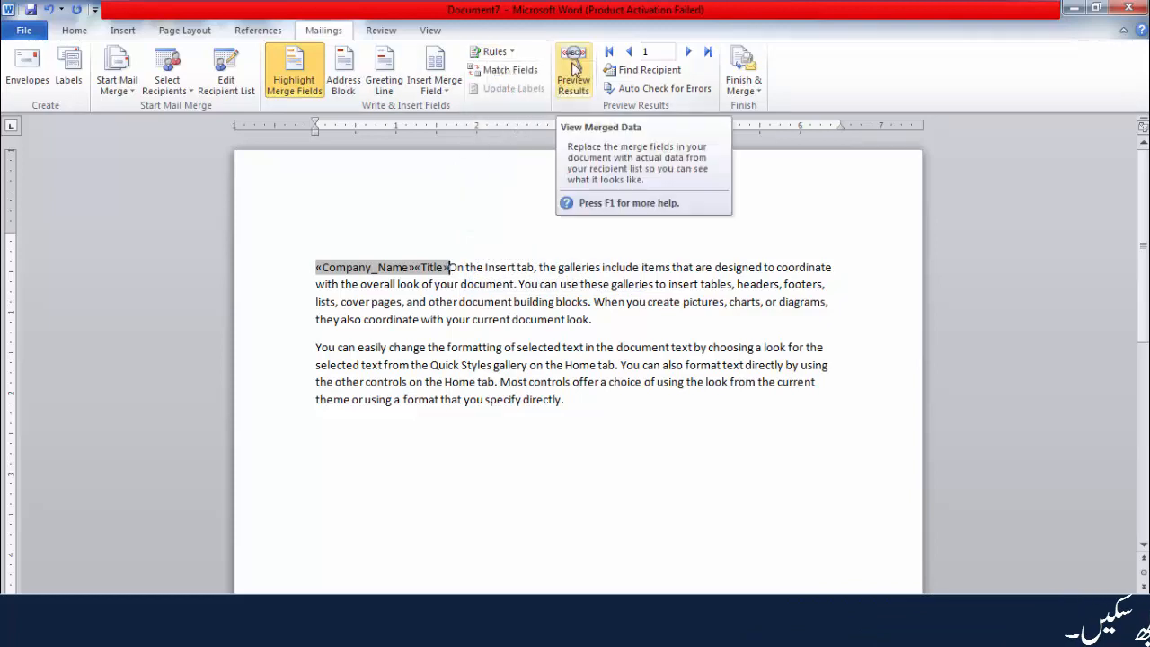
Preview the merged letter, stepping forward and back through the first three recipient records, and return to the merge field view.
left_click(573, 69)
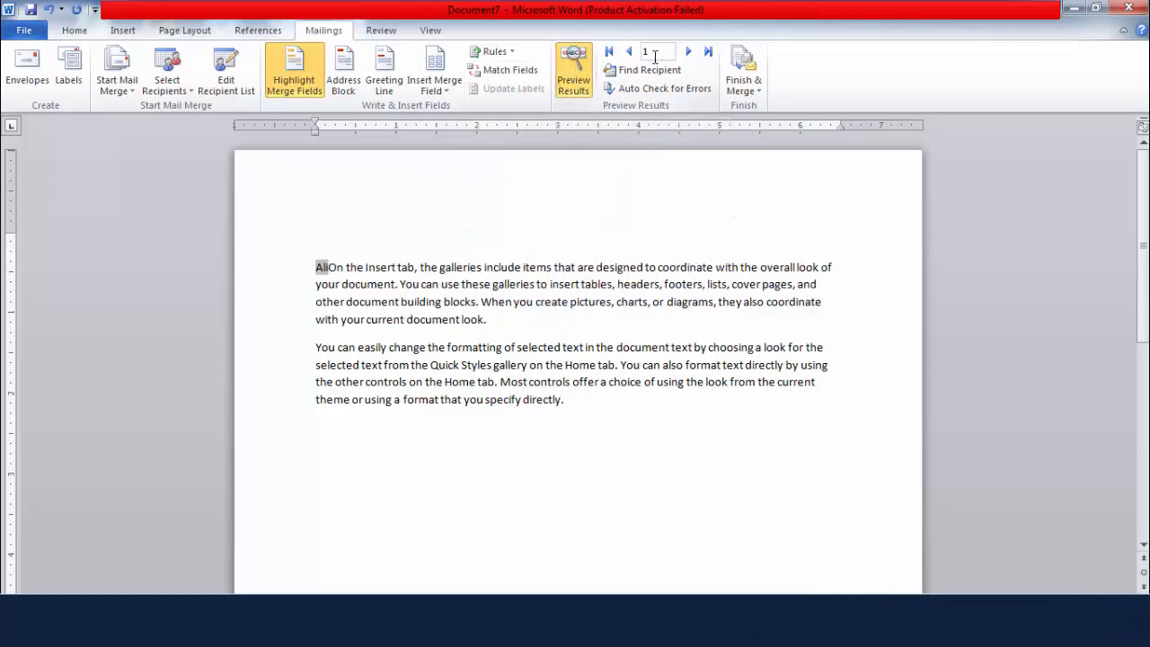
left_click(689, 52)
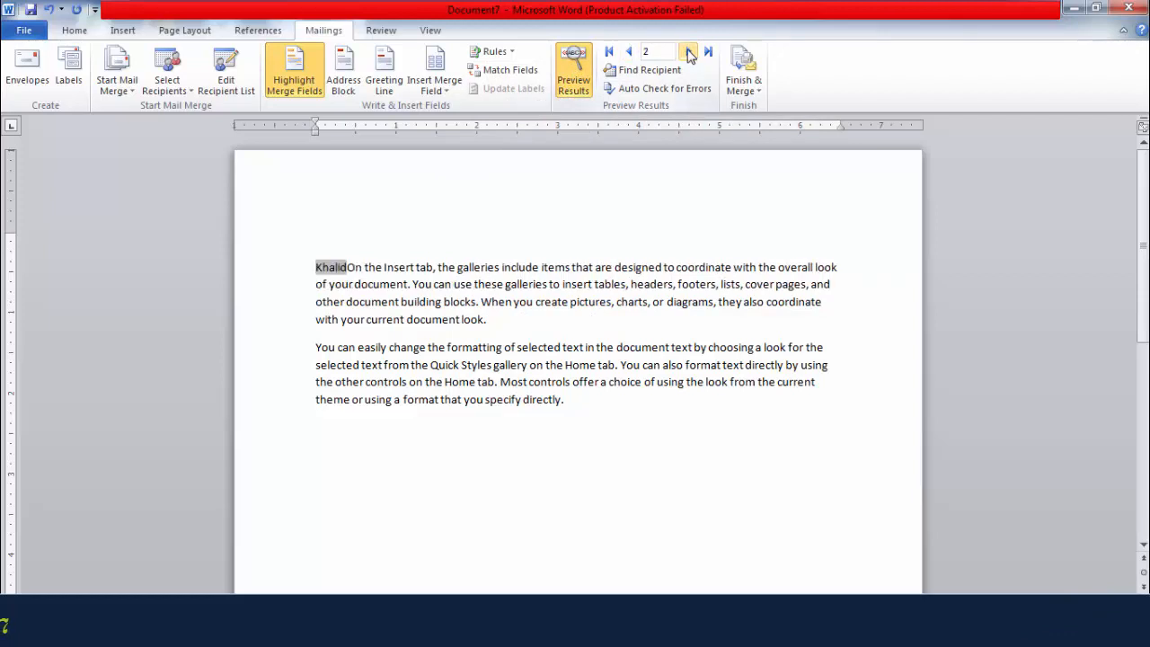
left_click(689, 52)
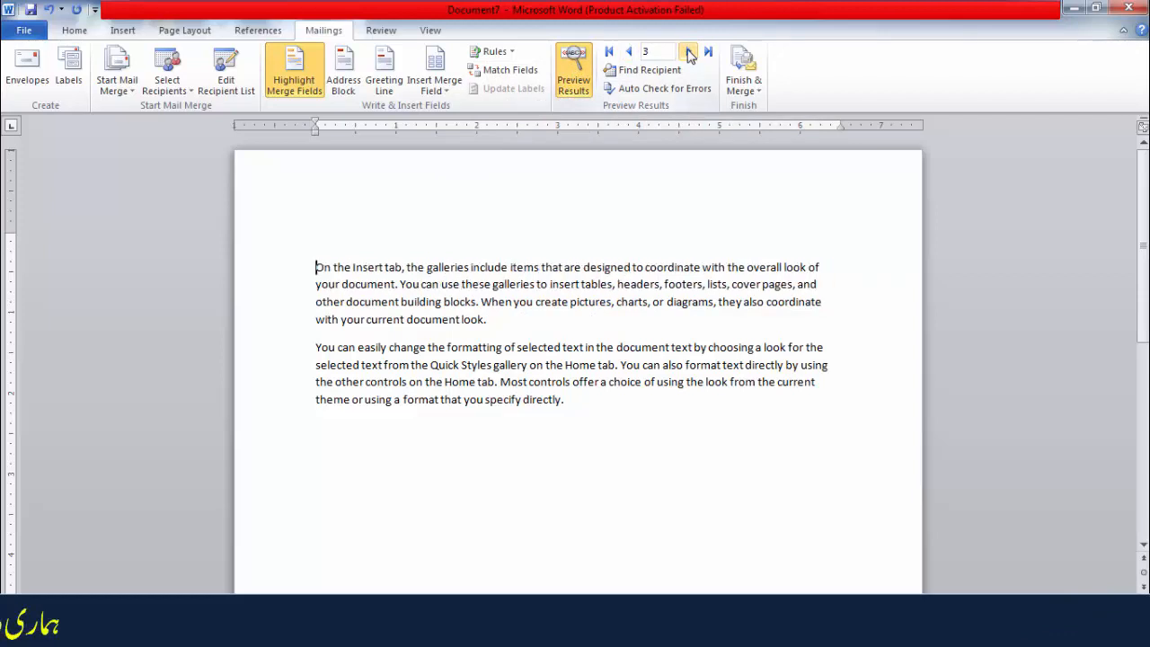
left_click(630, 52)
left_click(629, 52)
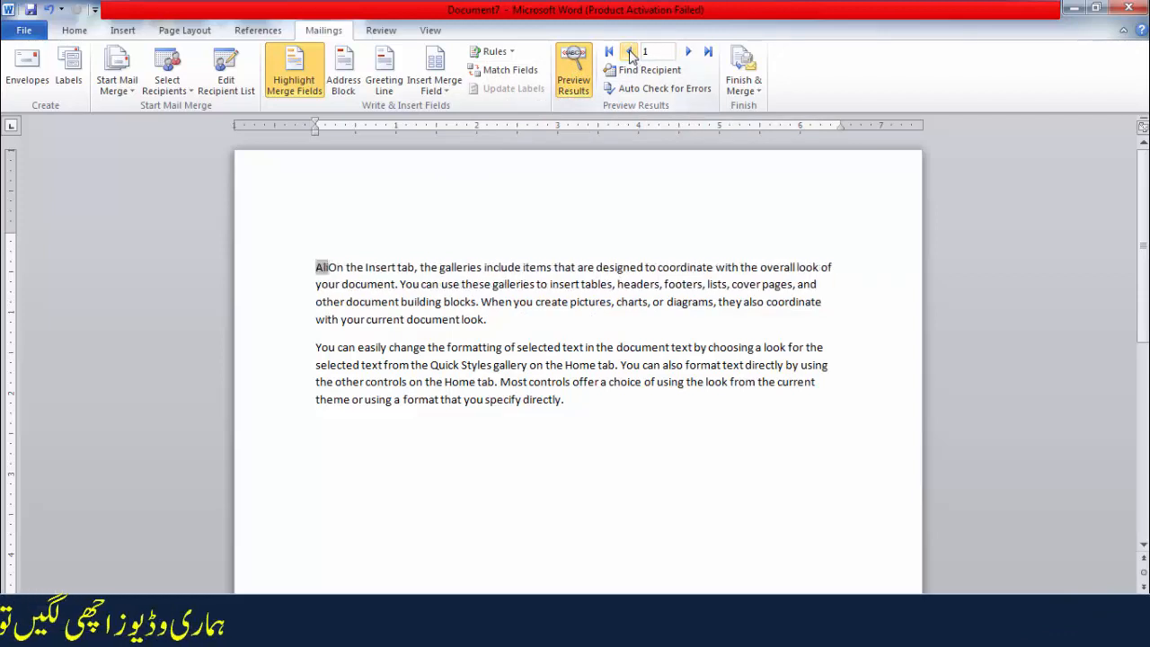
left_click(687, 52)
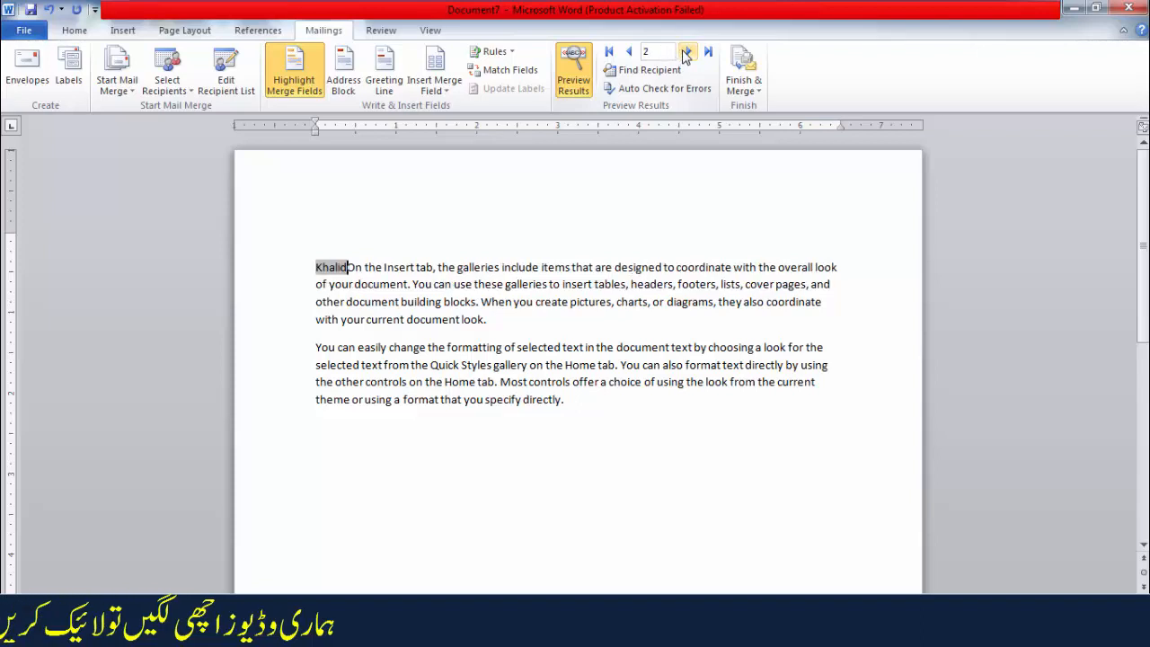
left_click(687, 52)
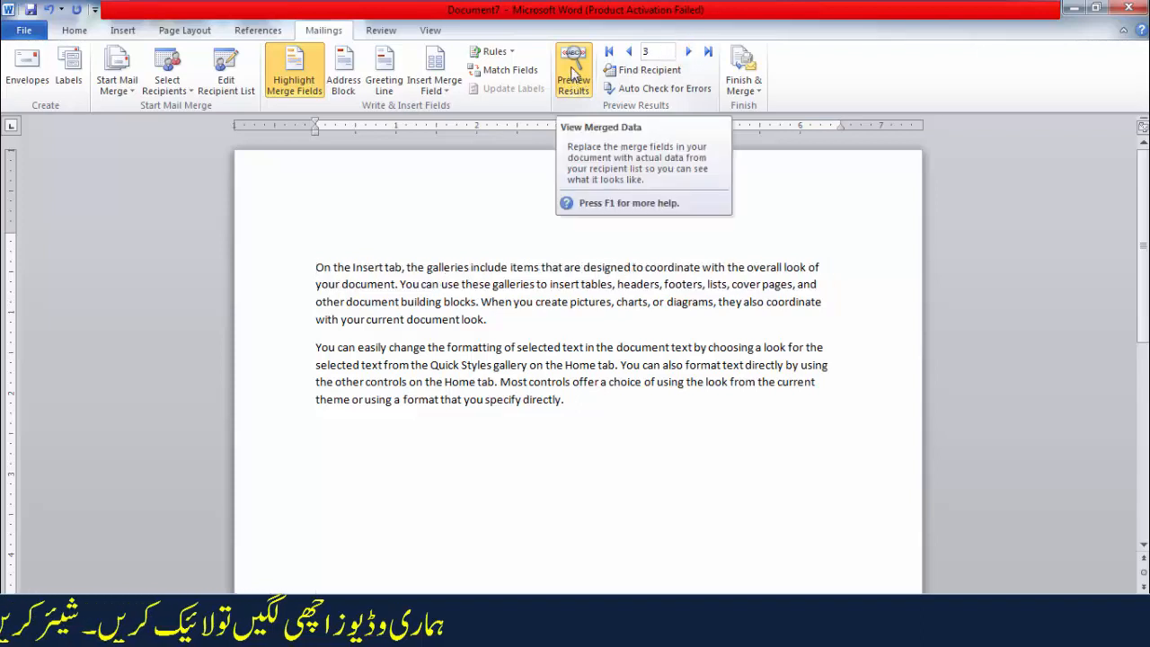
left_click(570, 67)
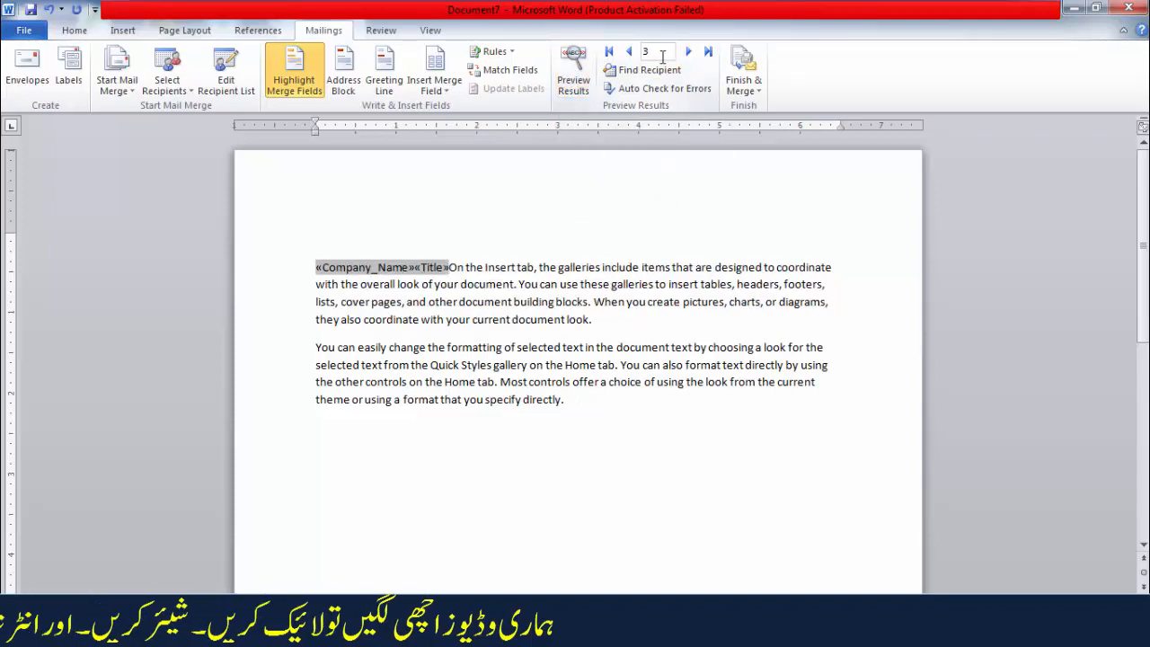
left_click(572, 70)
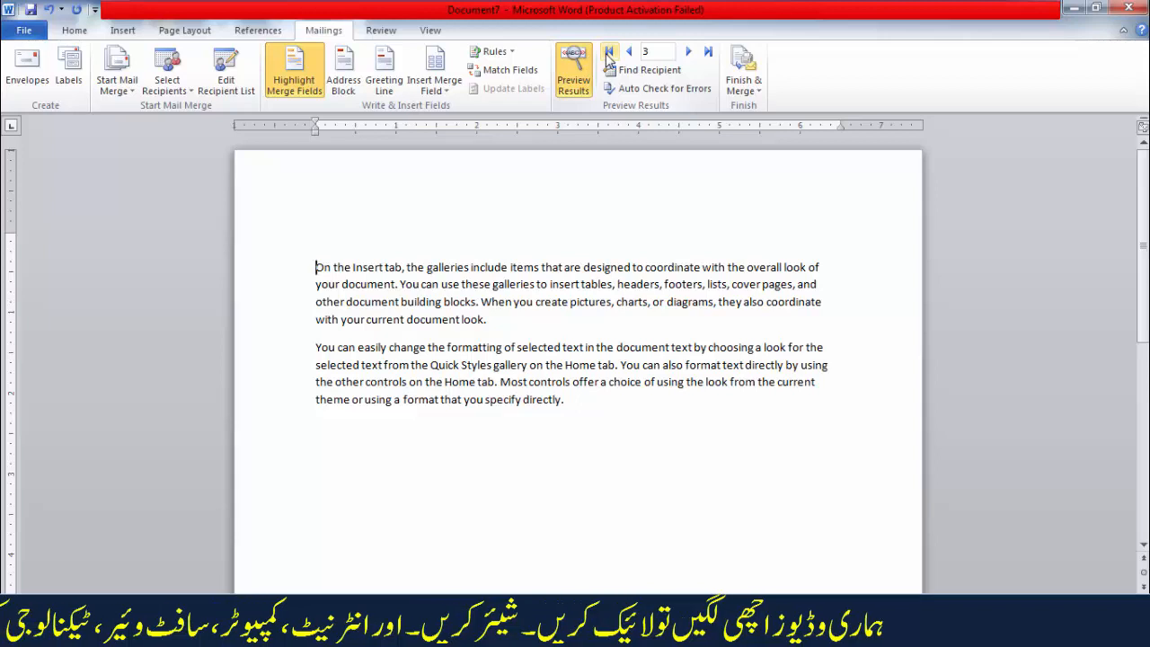
left_click(574, 76)
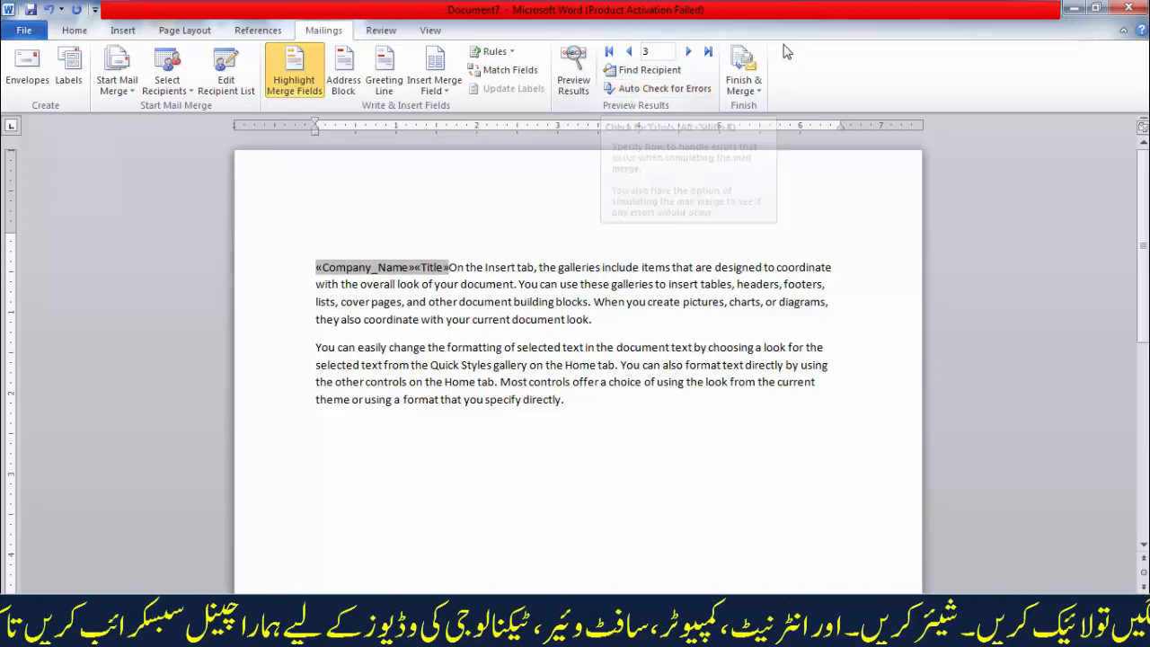
Finish the mail merge by generating the individual letters in a new editable document.
left_click(740, 63)
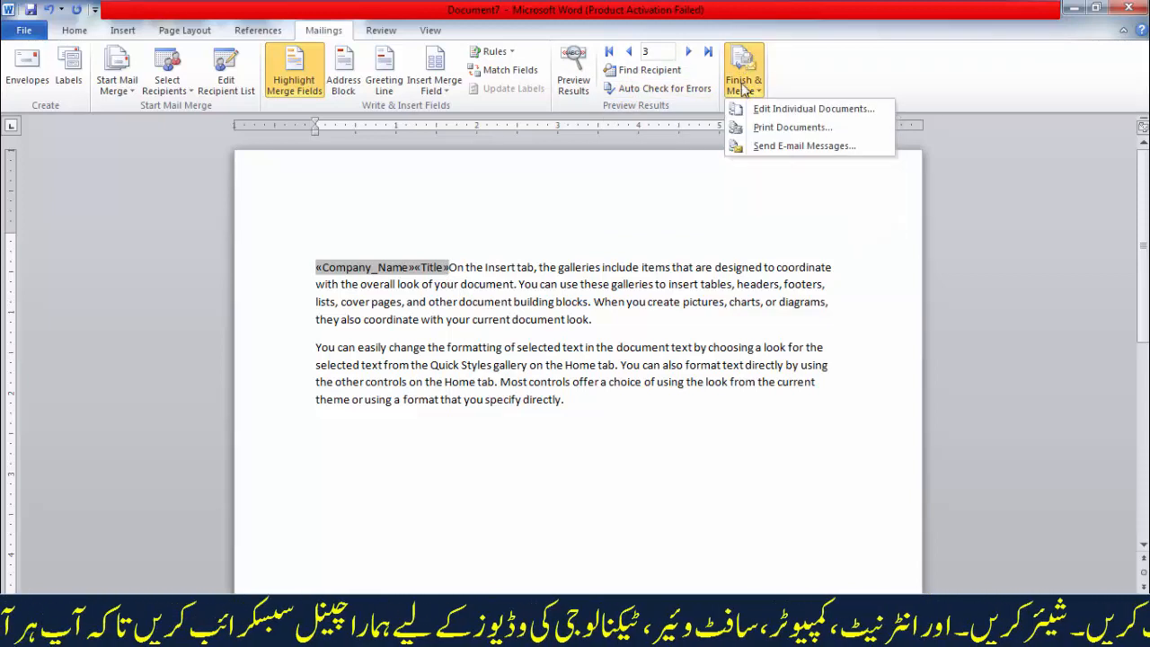
left_click(772, 108)
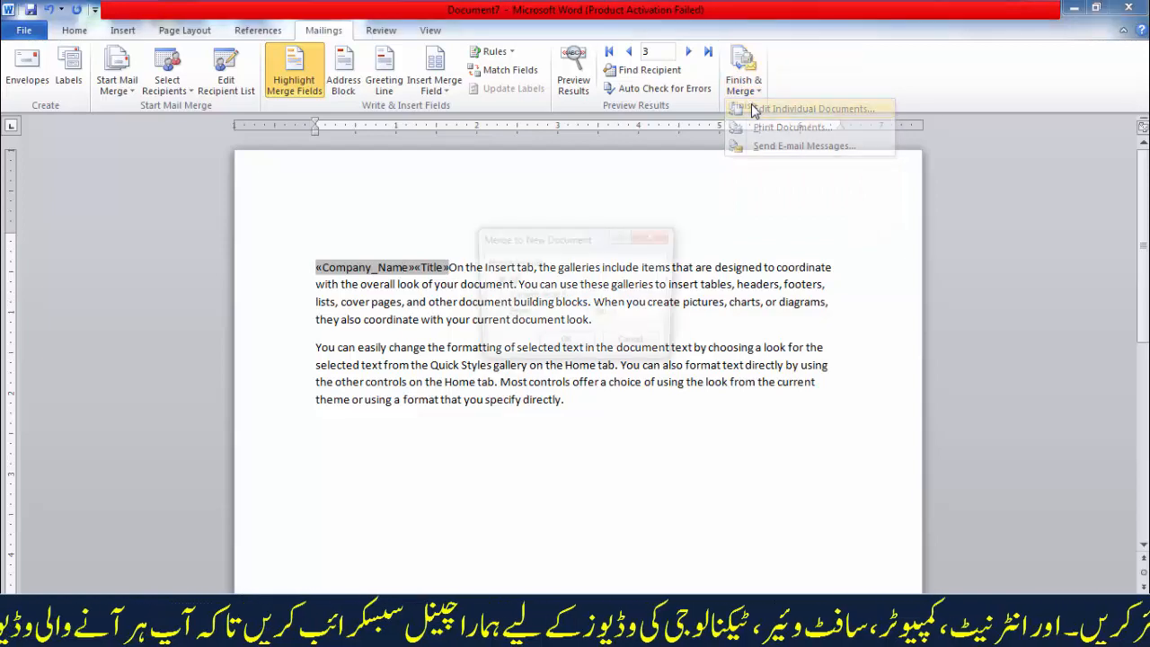
left_click(573, 346)
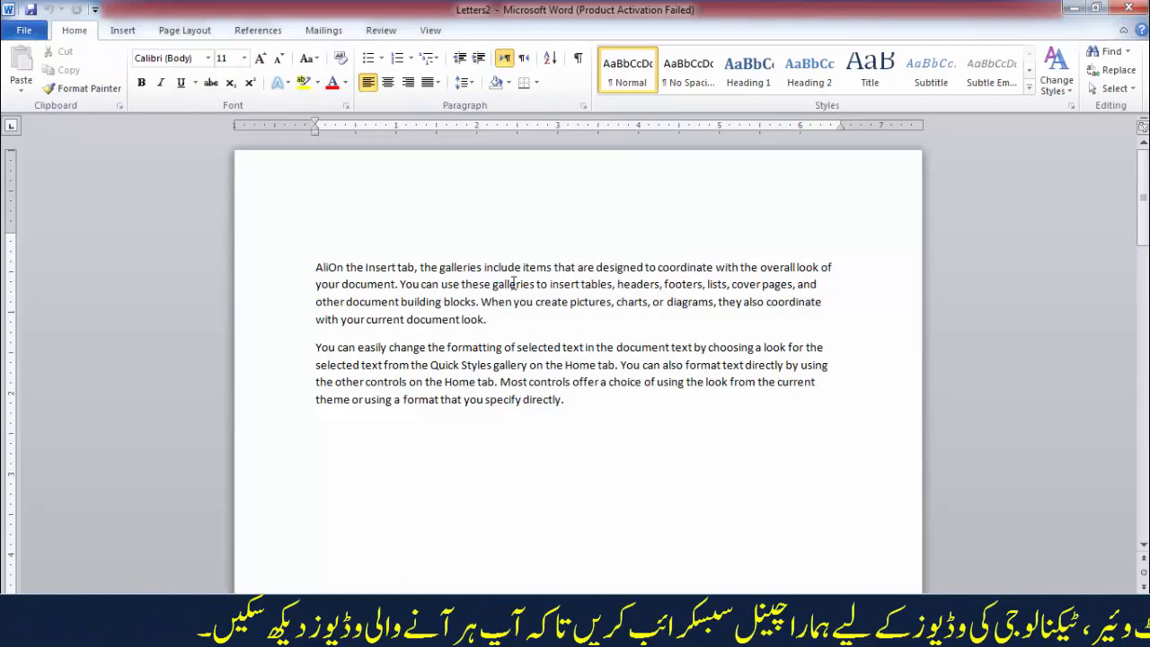
Look through the pages of the merged letters document and check which mailing commands are available for it.
scroll(494, 212, "down", 15)
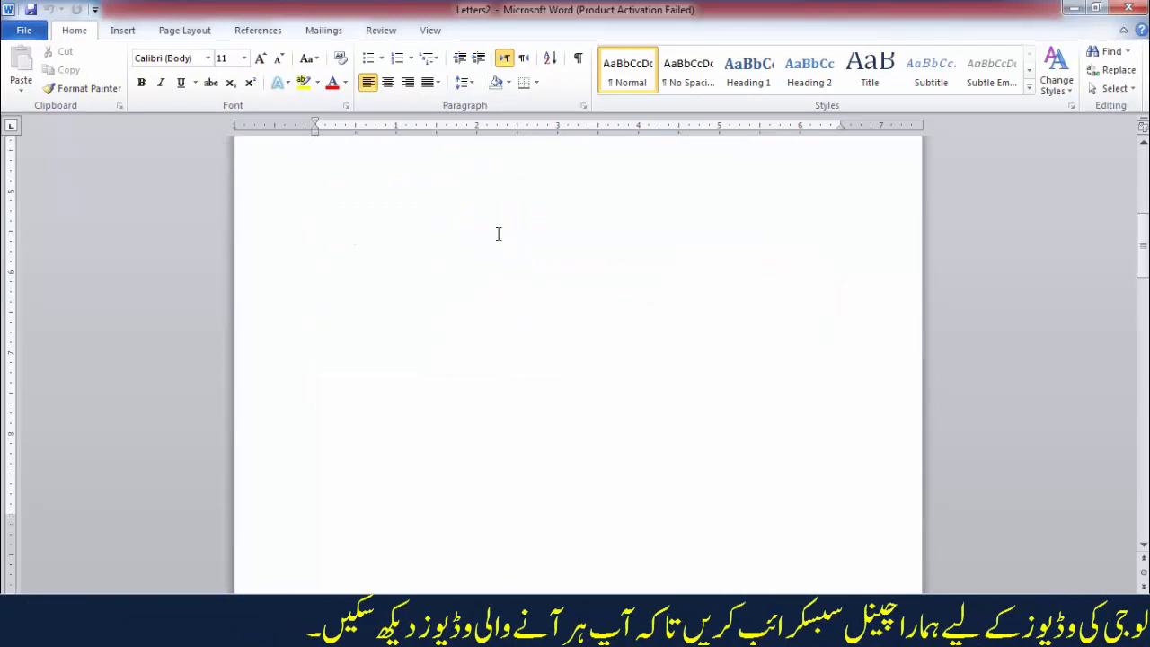
scroll(498, 233, "down", 18)
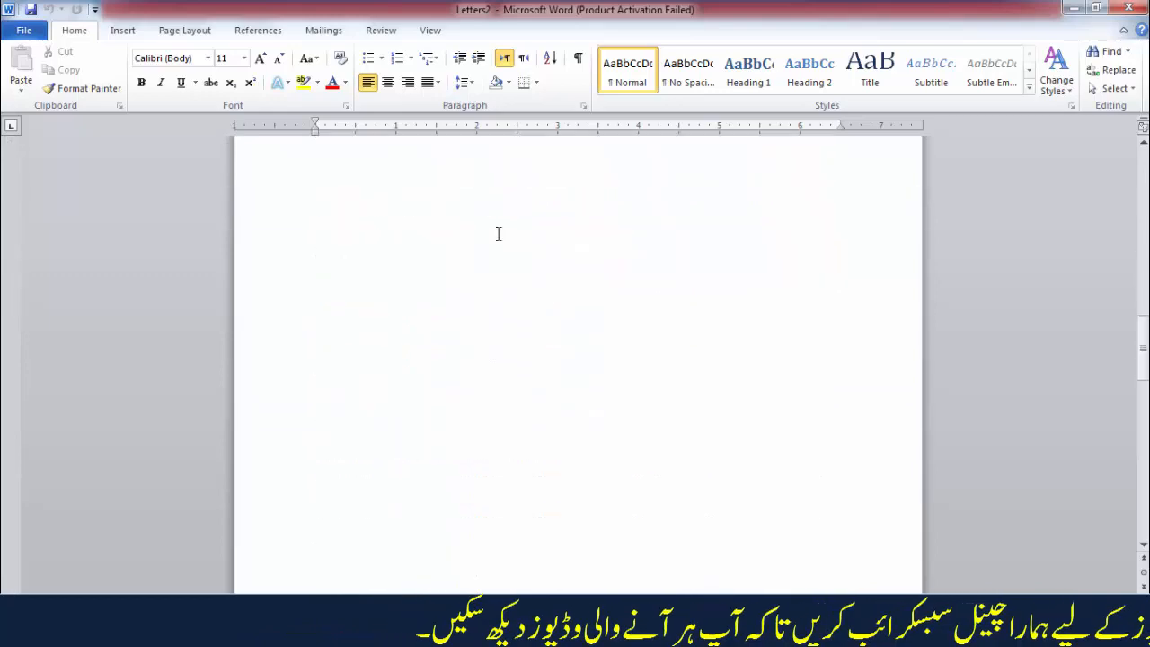
scroll(497, 233, "down", 6)
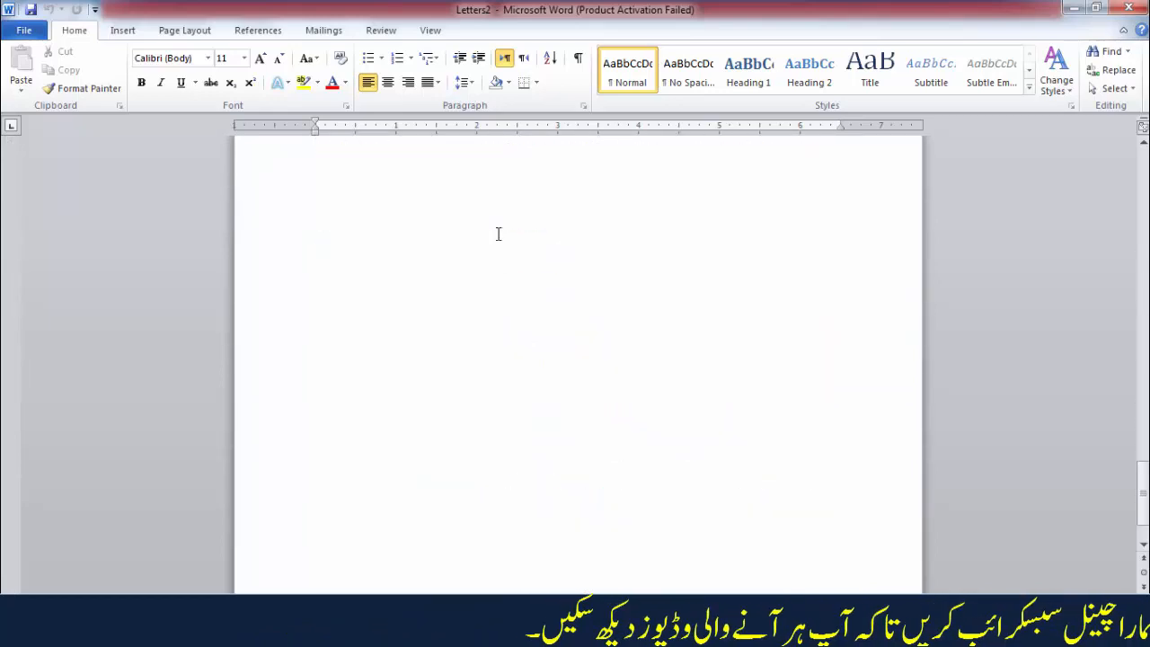
scroll(498, 234, "up", 18)
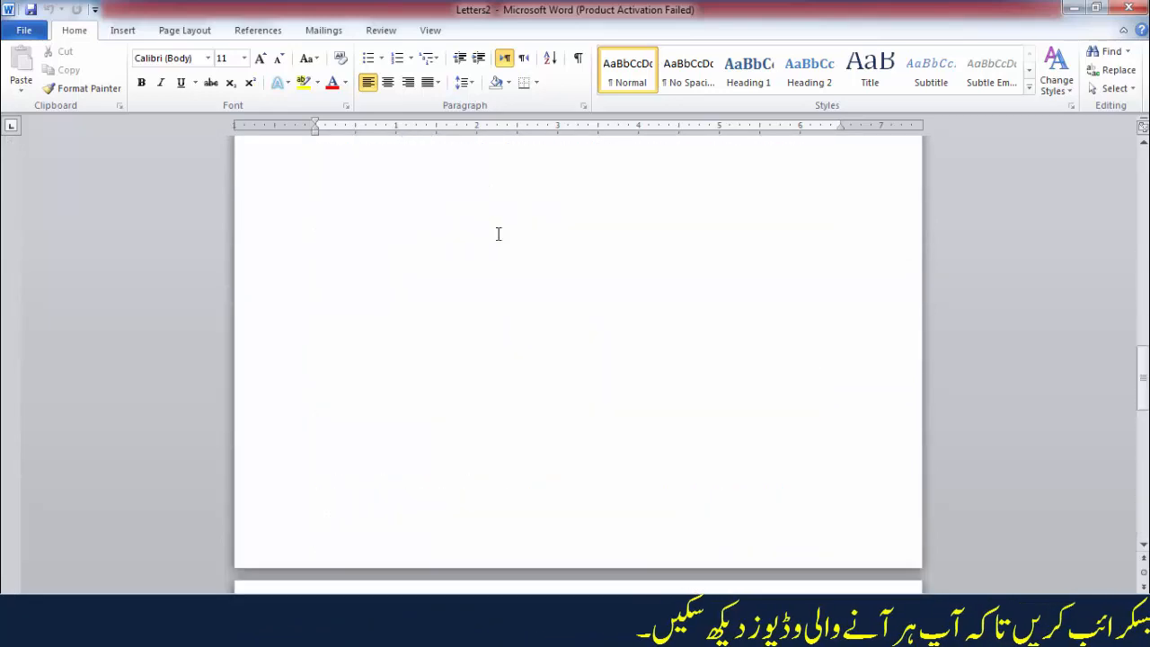
scroll(497, 233, "up", 15)
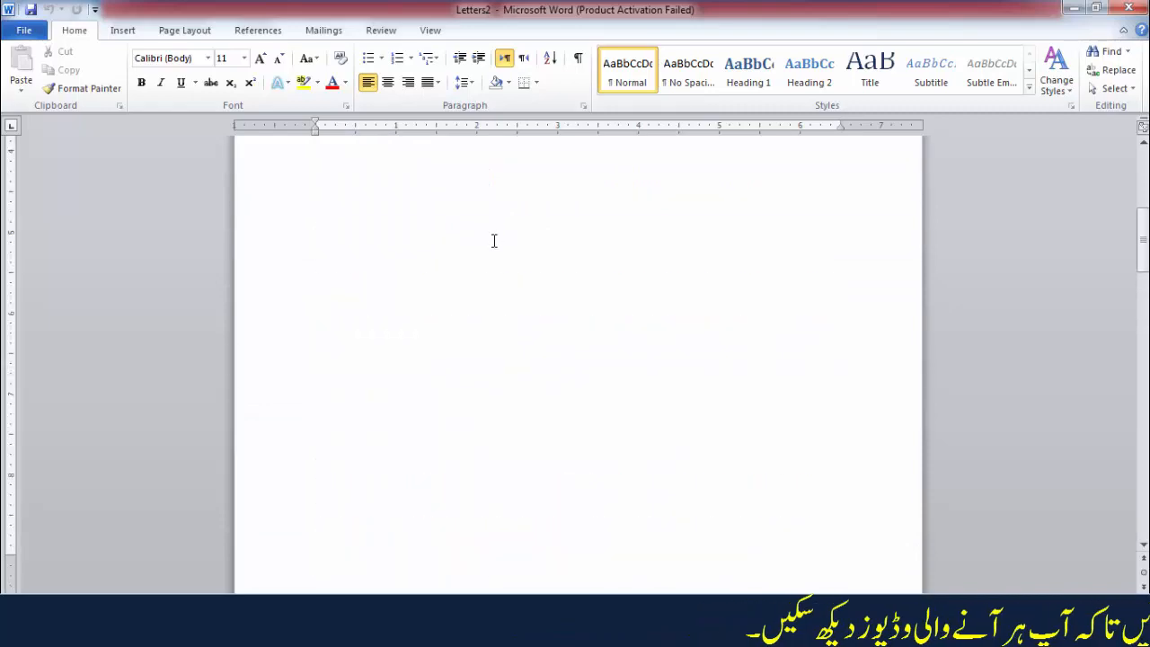
left_click(314, 38)
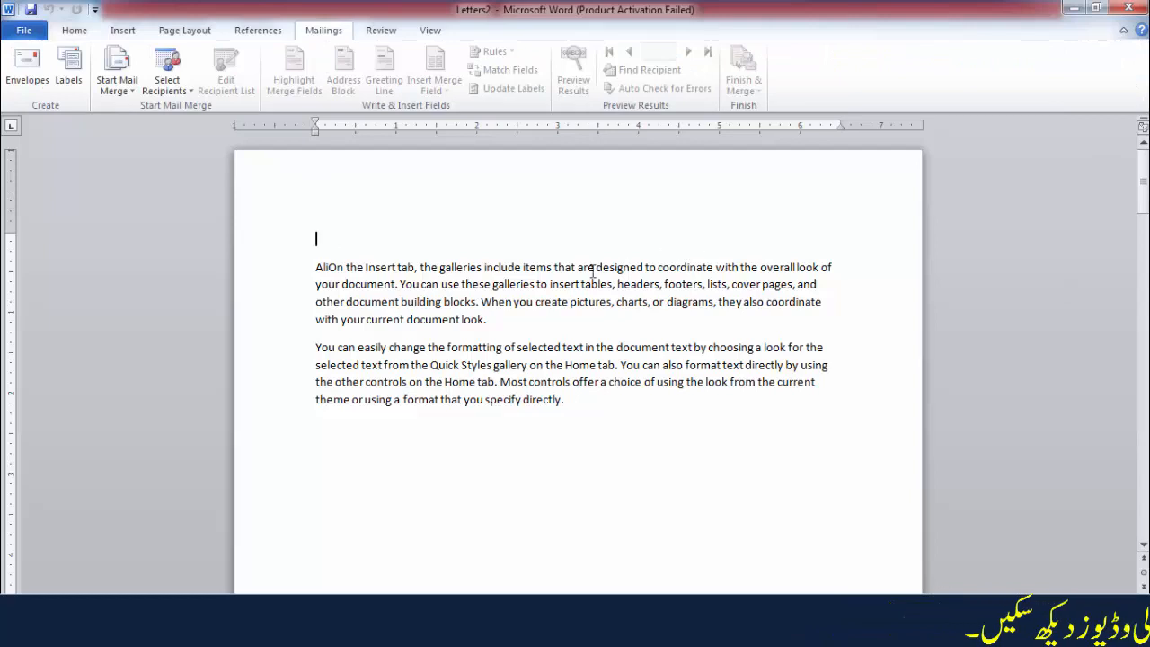